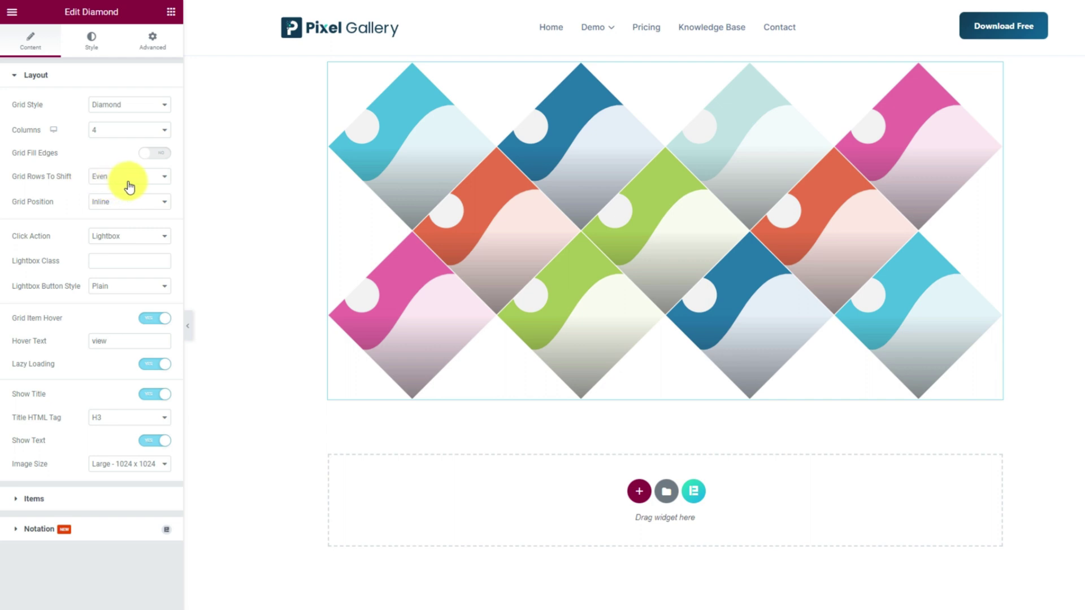
{"action": "left_click", "coordinate": [126, 178]}
{"action": "left_click", "coordinate": [69, 197]}
{"action": "double_click", "coordinate": [116, 342]}
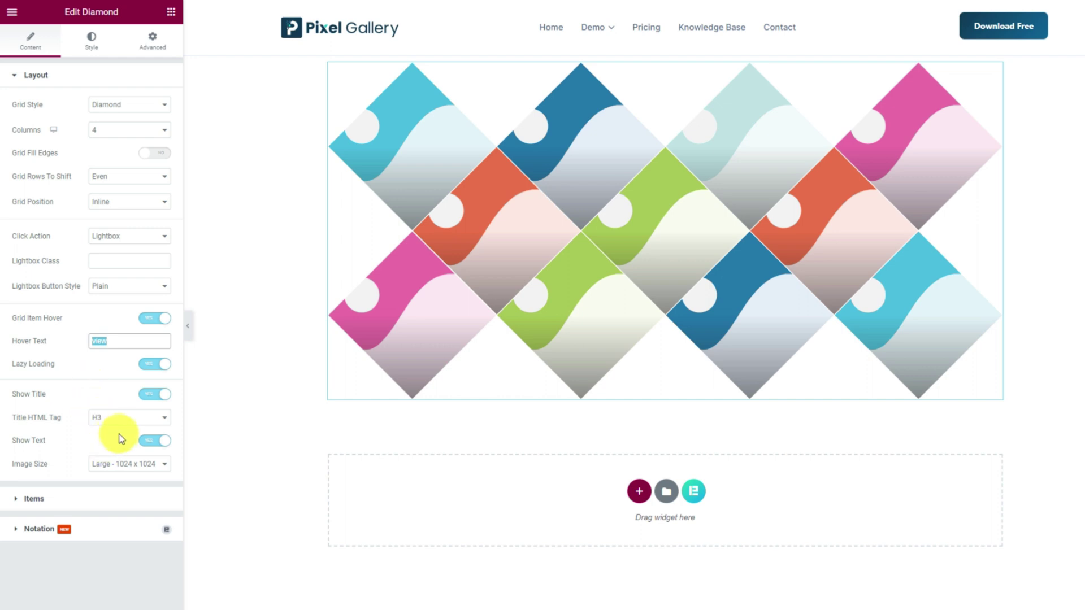
Set the gallery's image size to Full
{"action": "left_click", "coordinate": [135, 464]}
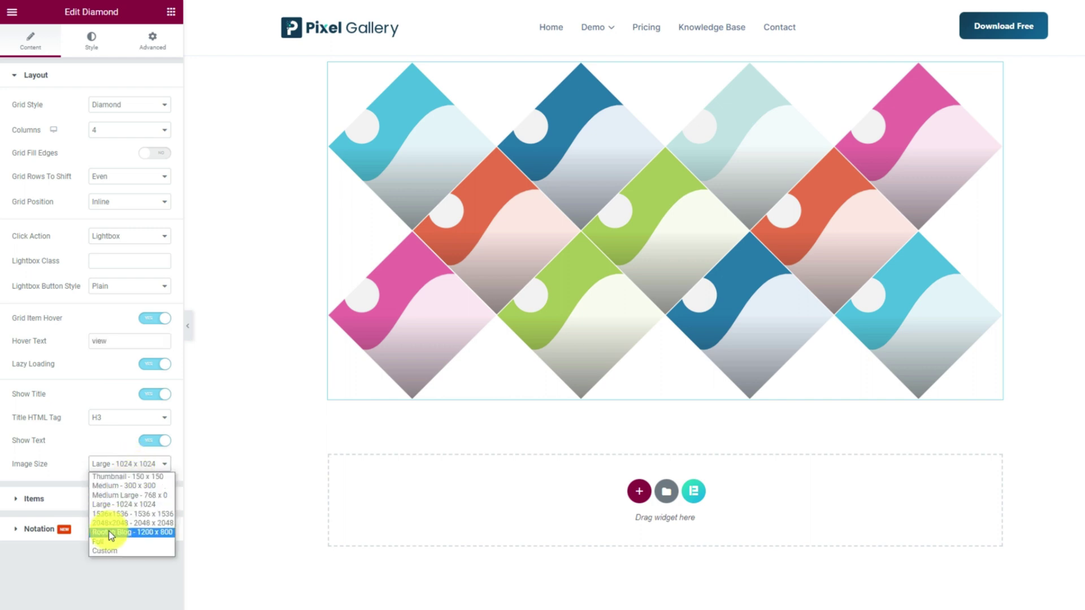
{"action": "left_click", "coordinate": [109, 541]}
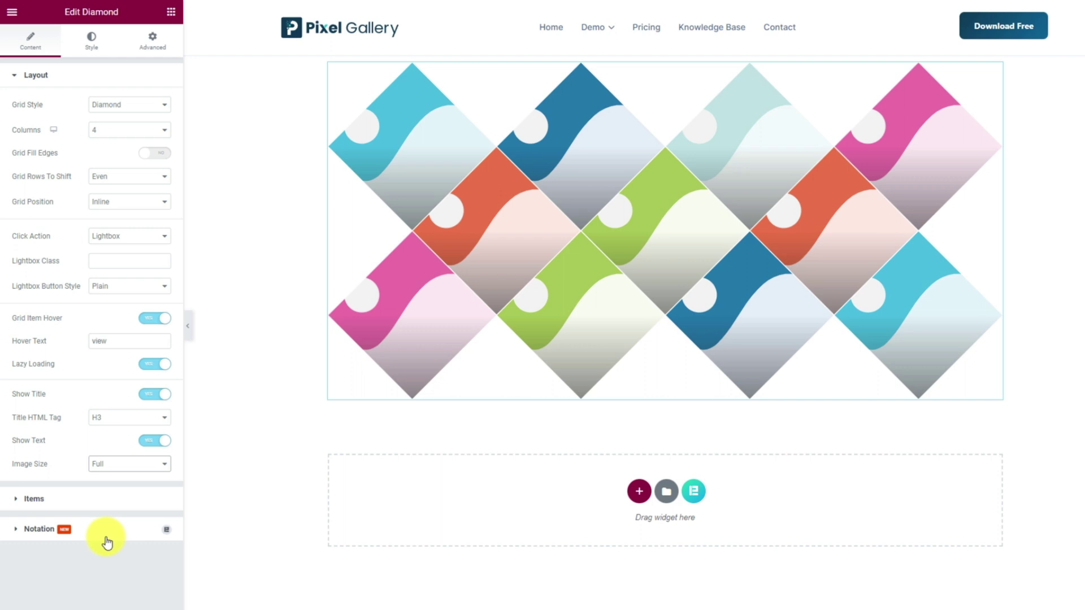
Replace the first gallery item's image with 011.jpg from the media library
{"action": "left_click", "coordinate": [97, 505]}
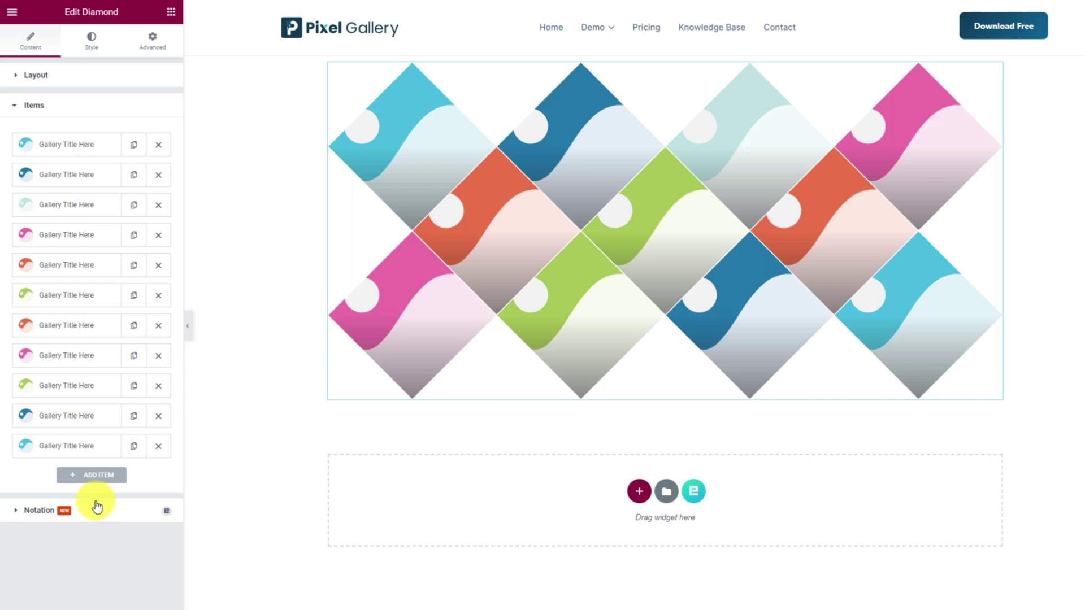
{"action": "left_click", "coordinate": [87, 146]}
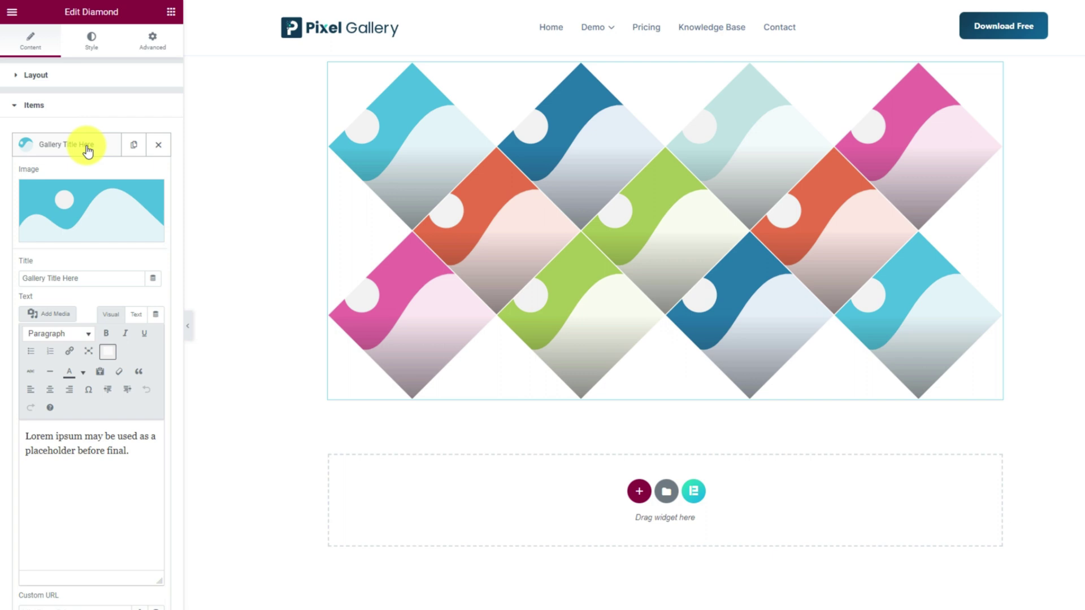
{"action": "left_click", "coordinate": [87, 208]}
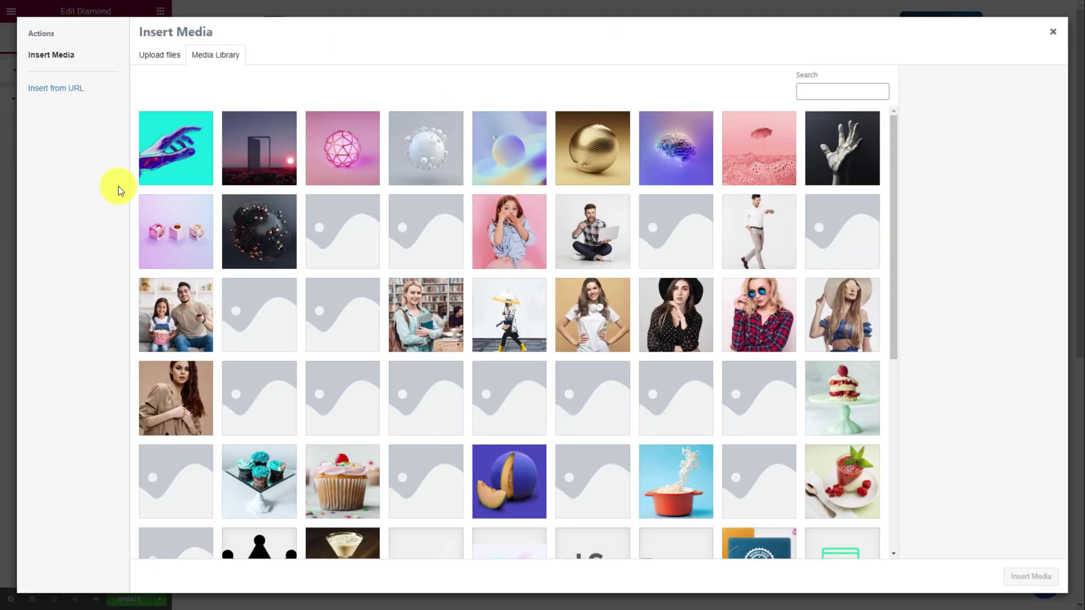
{"action": "left_click", "coordinate": [192, 226]}
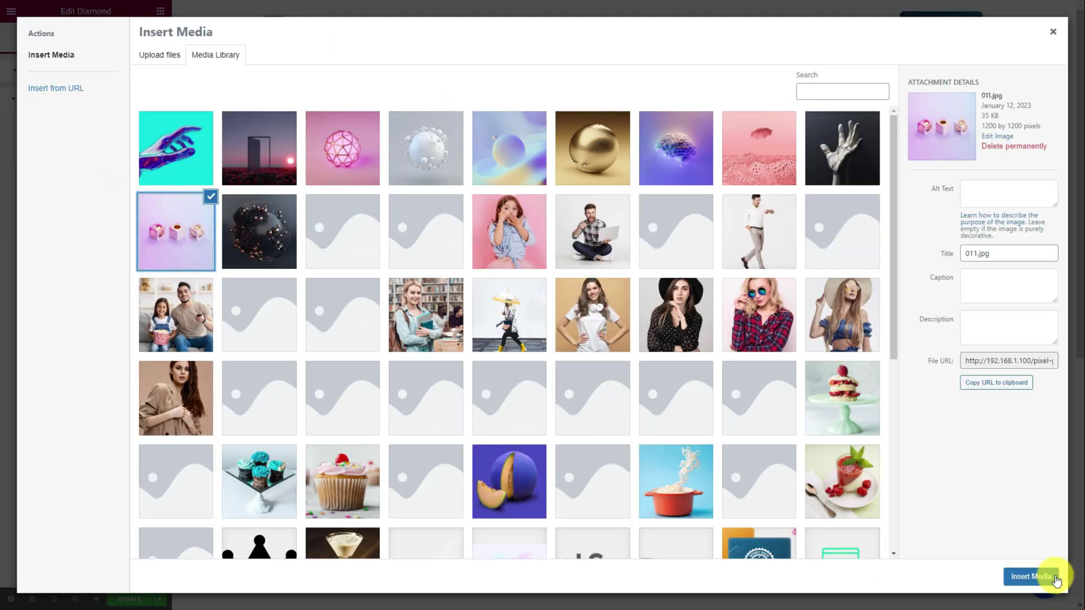
{"action": "left_click", "coordinate": [1031, 576]}
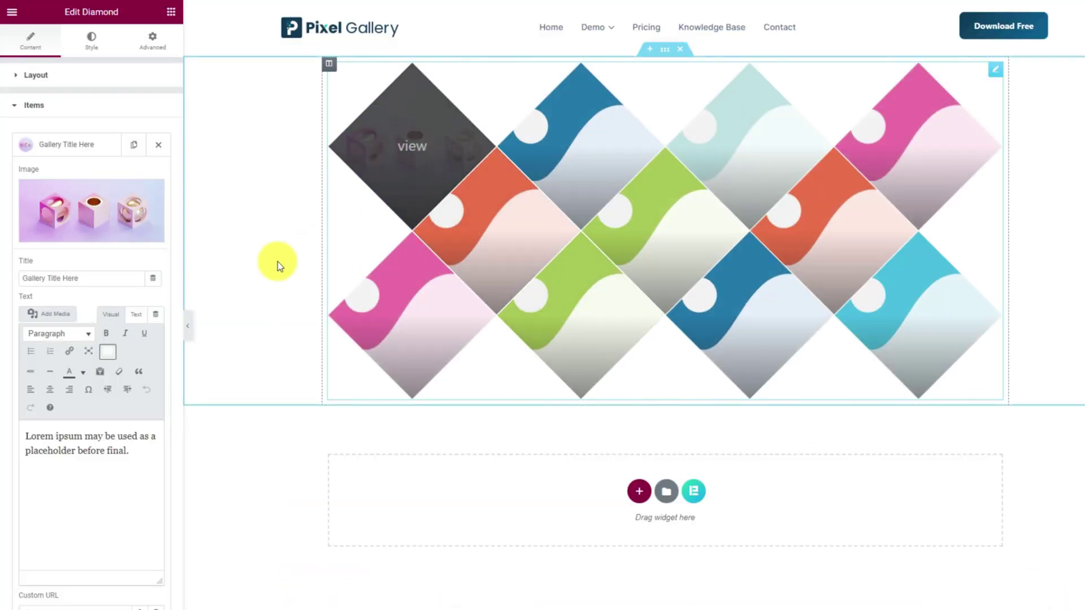
Title the first item "Three Cubes" and replace its text with "Each cube can be rotated around its axis. This results in countless unique combinations."
{"action": "left_click_drag", "start_coordinate": [90, 279], "coordinate": [10, 283]}
{"action": "type", "text": "Three Cubes"}
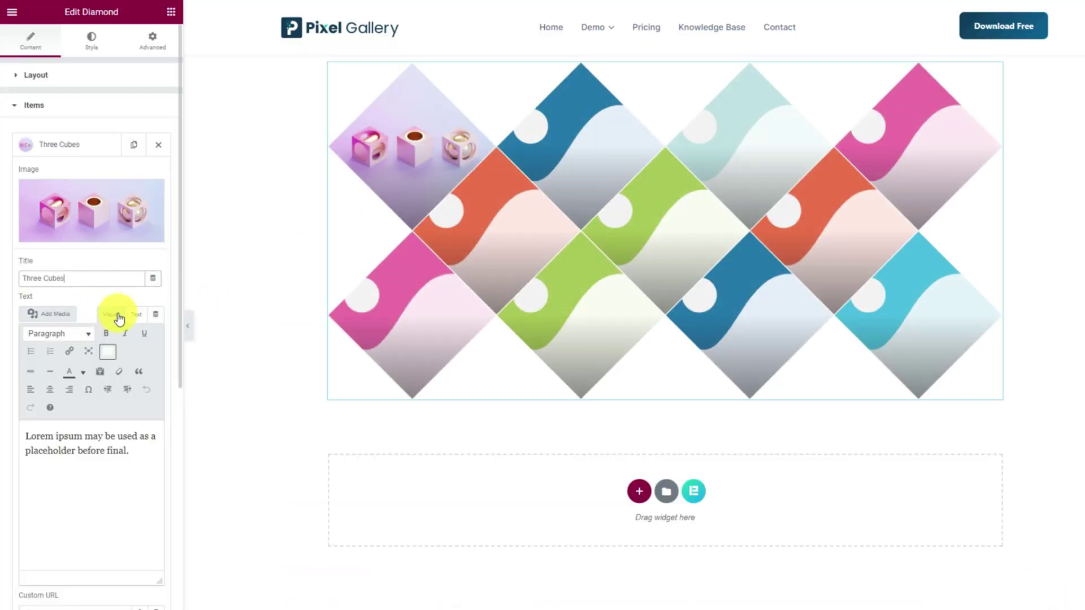
{"action": "left_click", "coordinate": [136, 314]}
{"action": "left_click_drag", "start_coordinate": [143, 395], "coordinate": [12, 377]}
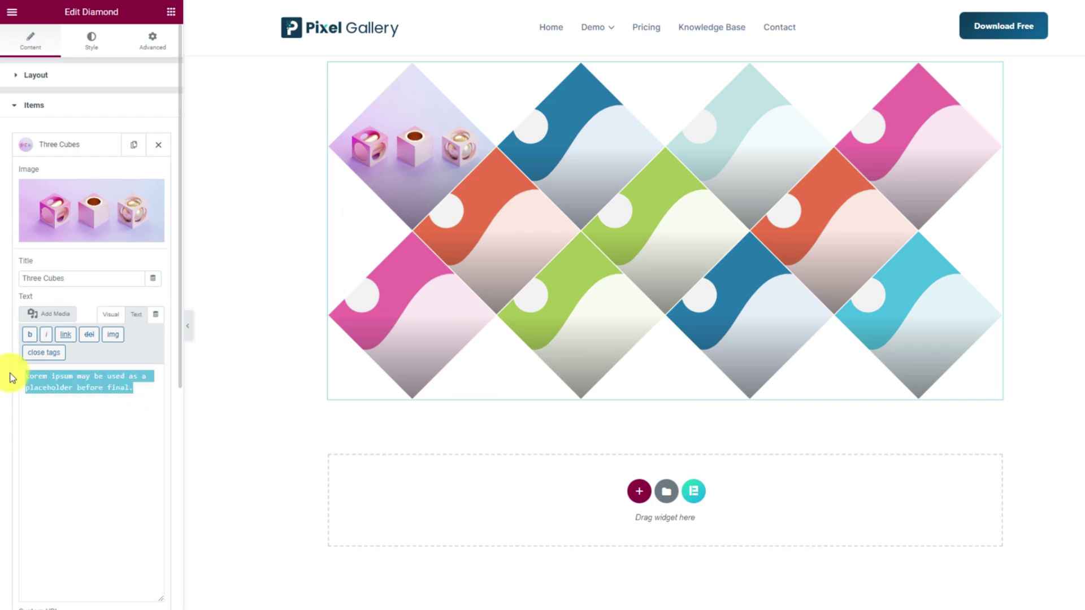
{"action": "type", "text": "Each cube can be rotated around its axis. This results in countless unique combinations."}
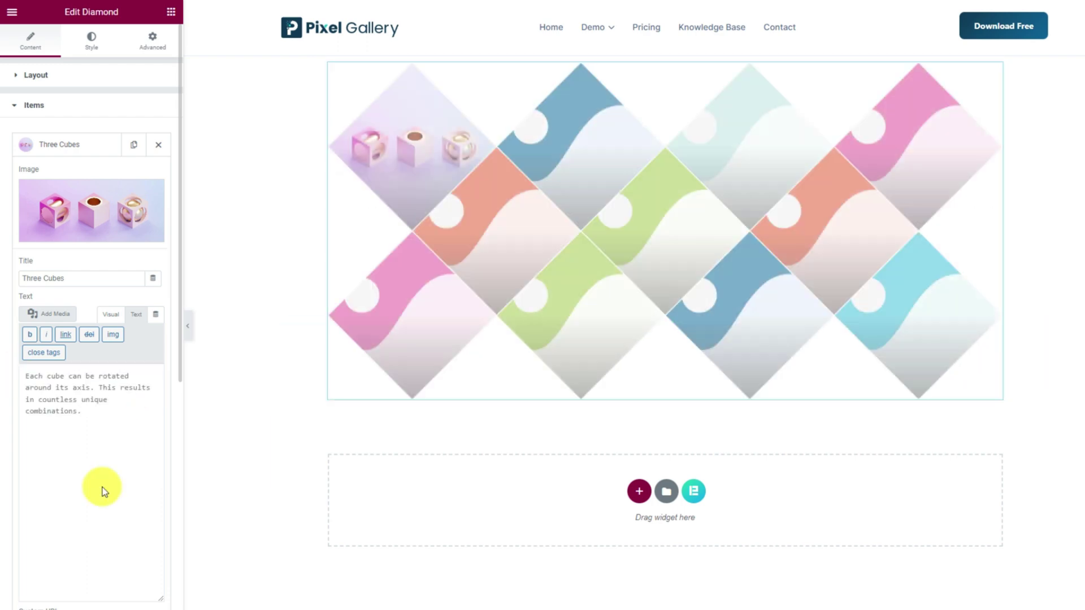
{"action": "left_click", "coordinate": [91, 148]}
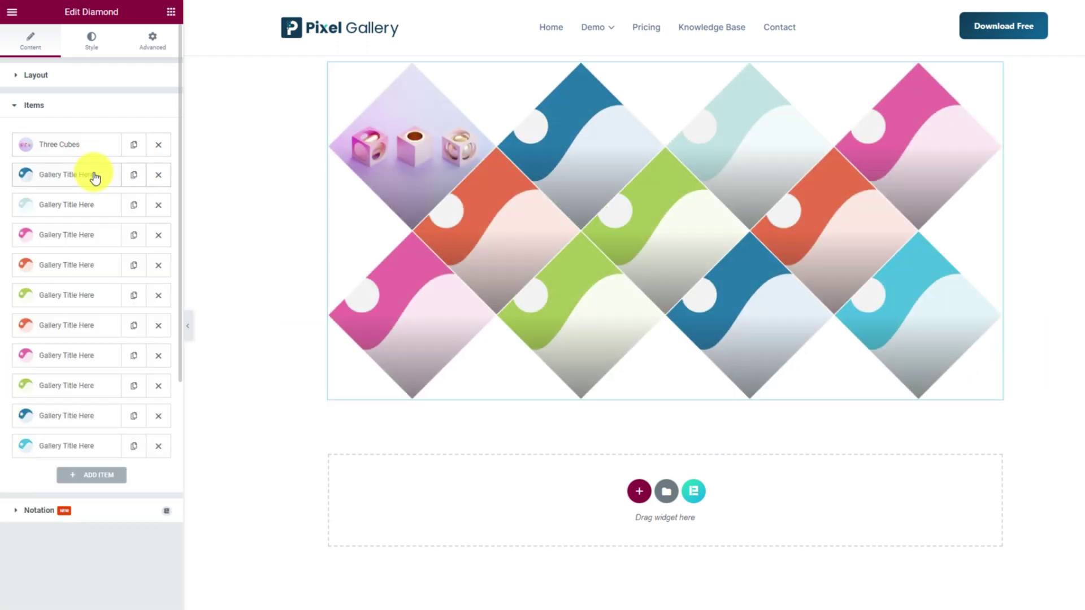
Choose the dark picture with scattered copper-coloured shapes from the media library as the second gallery item's image
{"action": "left_click", "coordinate": [93, 175]}
{"action": "left_click", "coordinate": [85, 236]}
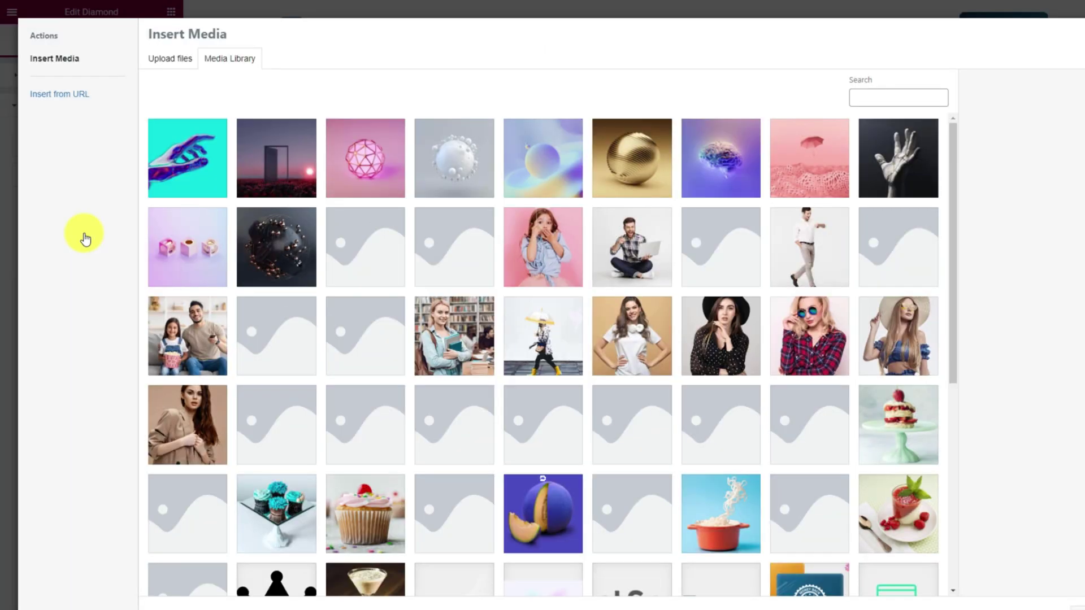
{"action": "left_click", "coordinate": [259, 243]}
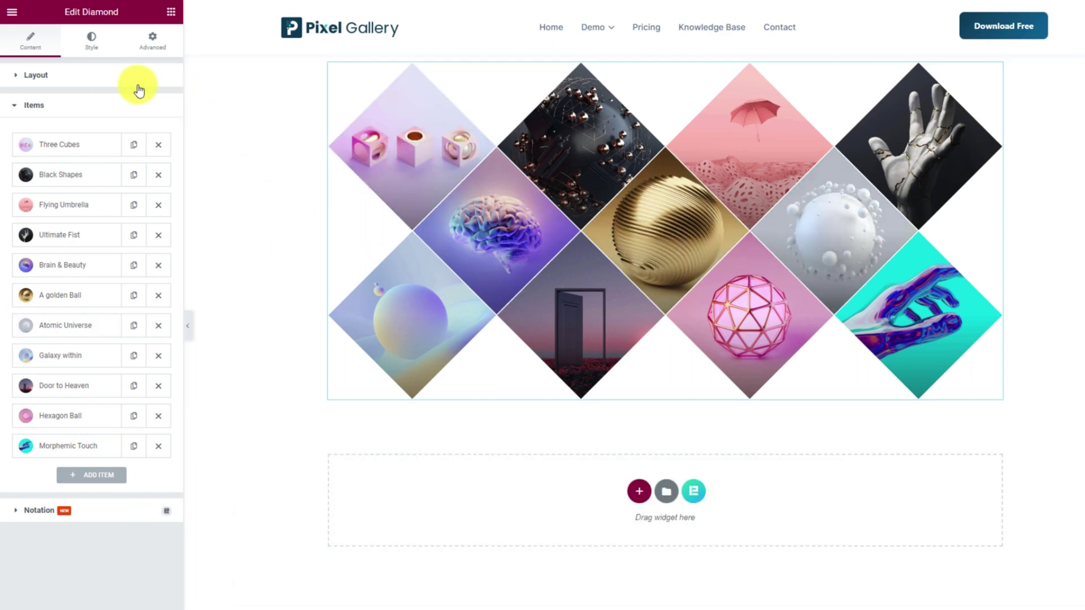
Try the Hexagon, Ellipse and Tile grid styles on the gallery and return it to Diamond
{"action": "left_click", "coordinate": [88, 79]}
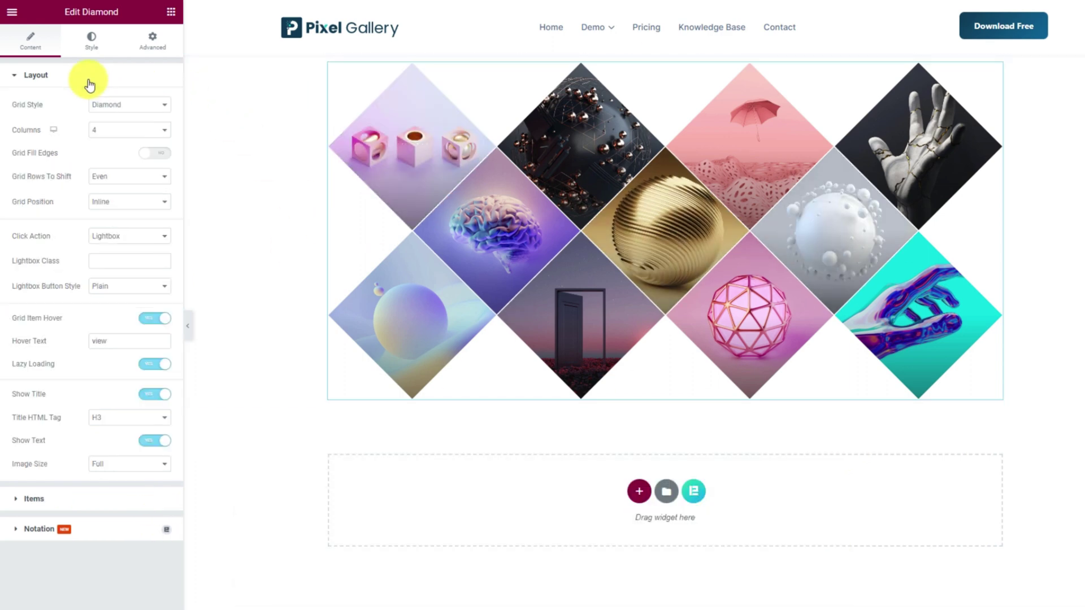
{"action": "left_click", "coordinate": [124, 106]}
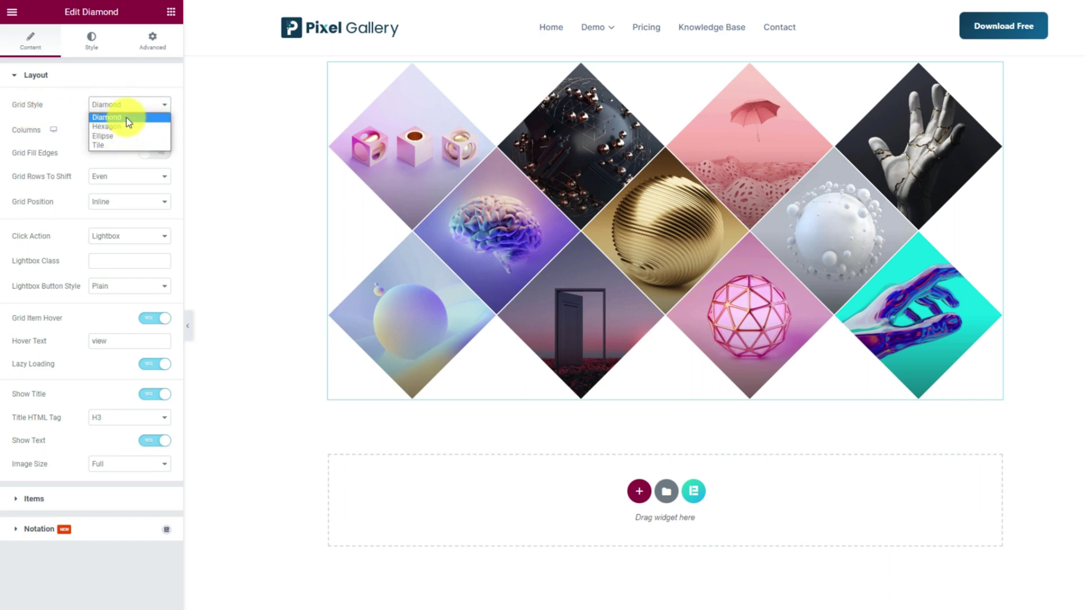
{"action": "left_click", "coordinate": [123, 128]}
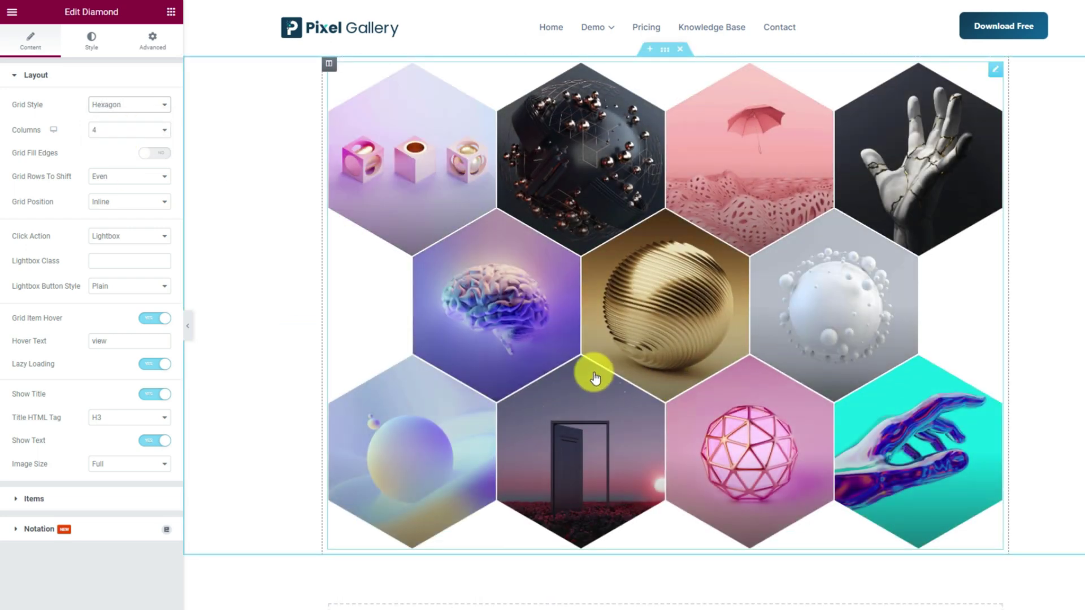
{"action": "left_click", "coordinate": [125, 109]}
{"action": "left_click", "coordinate": [127, 135]}
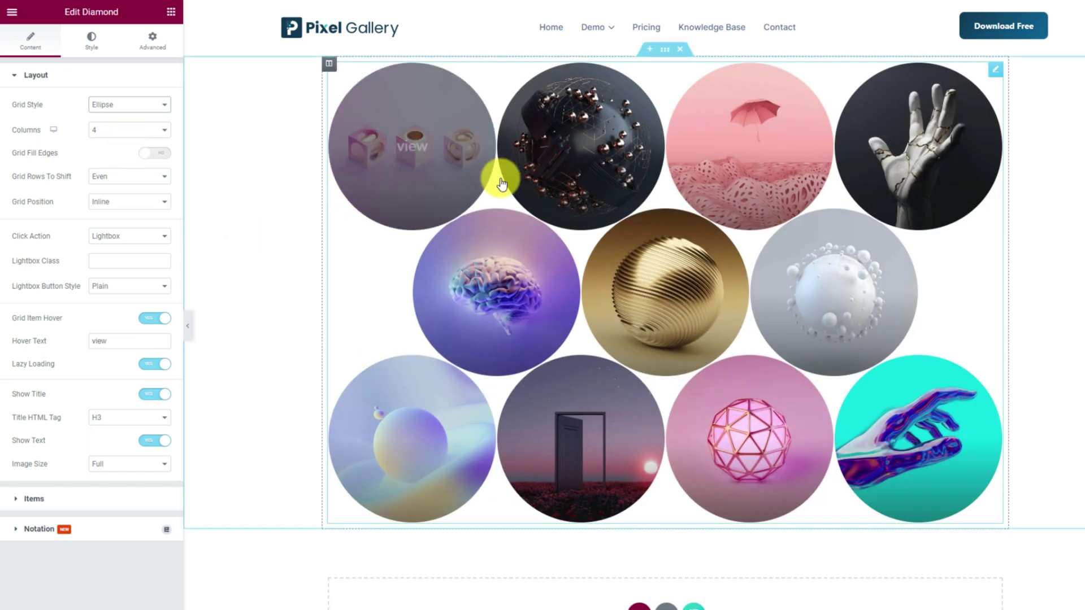
{"action": "left_click", "coordinate": [119, 112]}
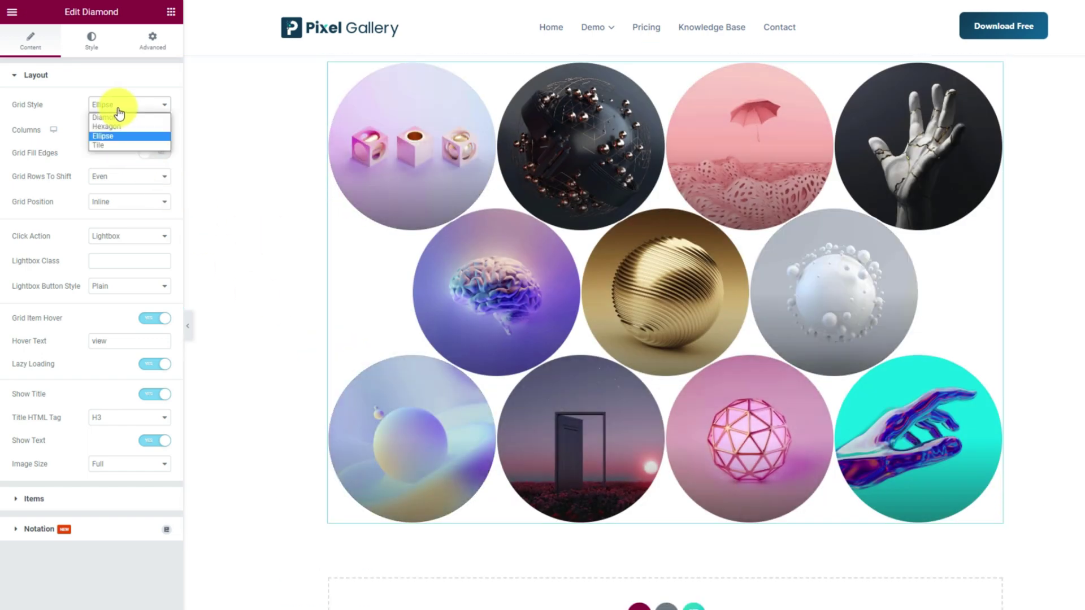
{"action": "left_click", "coordinate": [114, 148]}
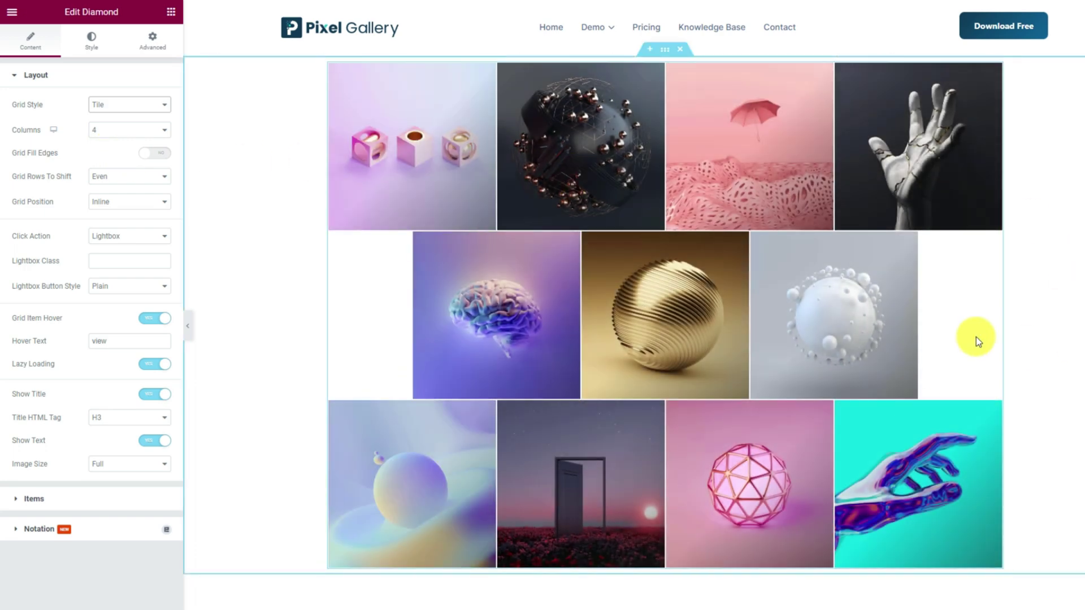
{"action": "left_click", "coordinate": [127, 107]}
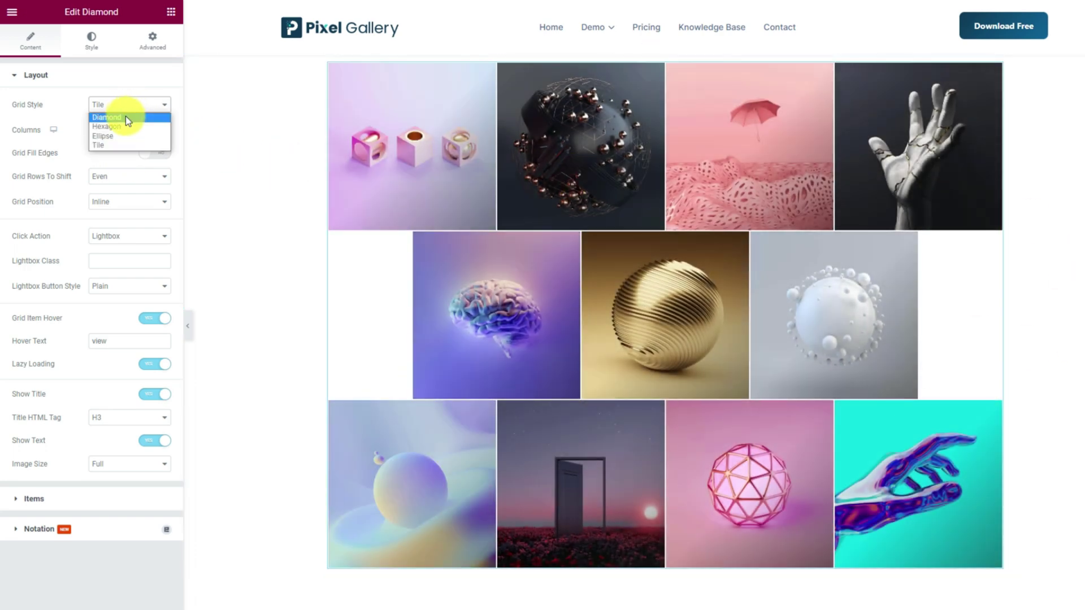
{"action": "left_click", "coordinate": [126, 116]}
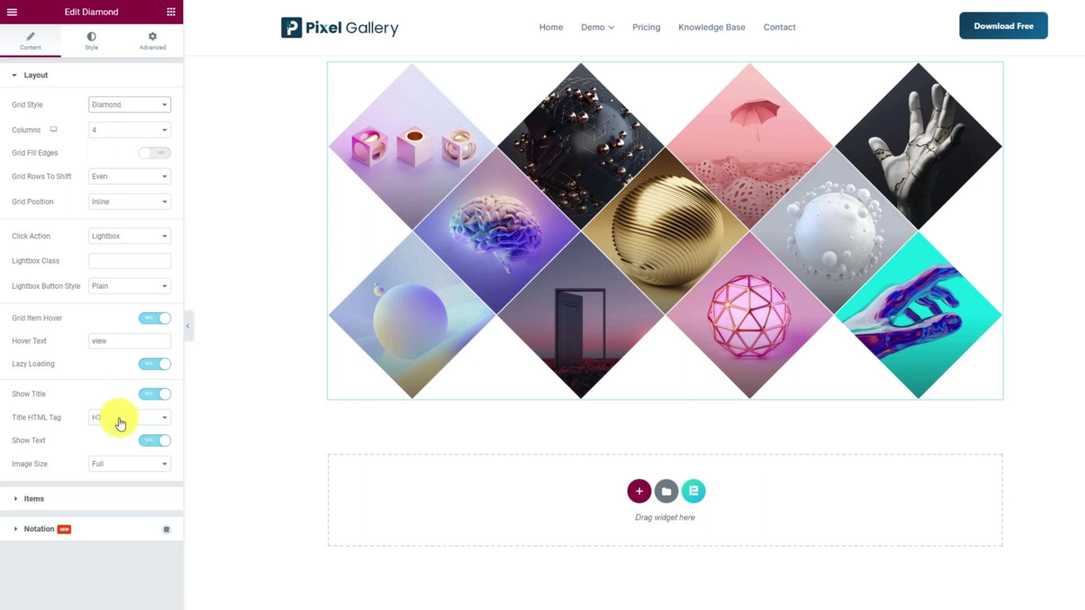
Clear the preloader color of the grid items
{"action": "left_click", "coordinate": [95, 56]}
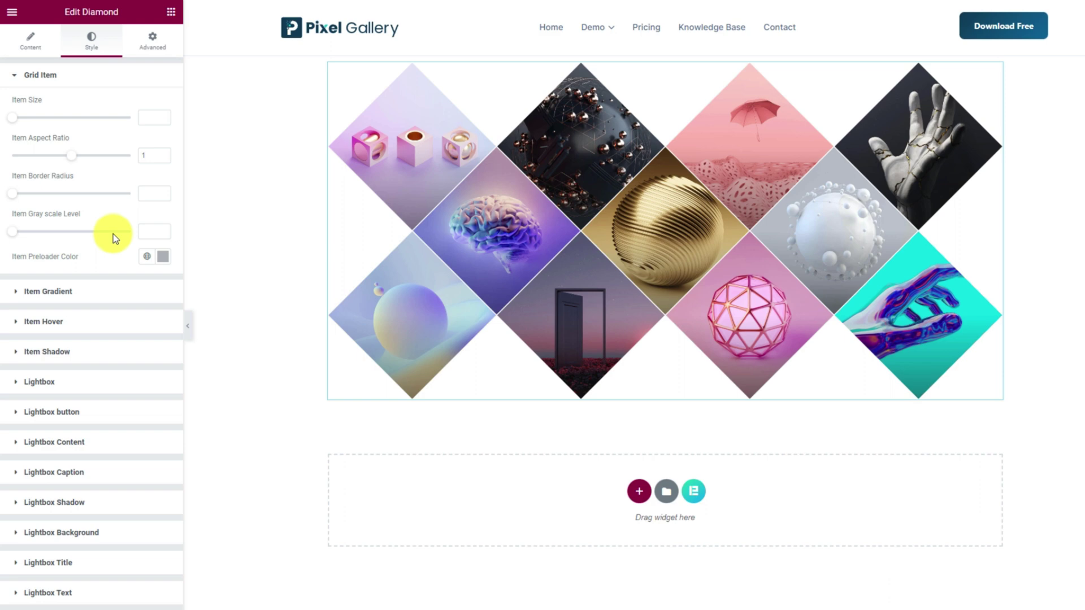
{"action": "left_click", "coordinate": [163, 258]}
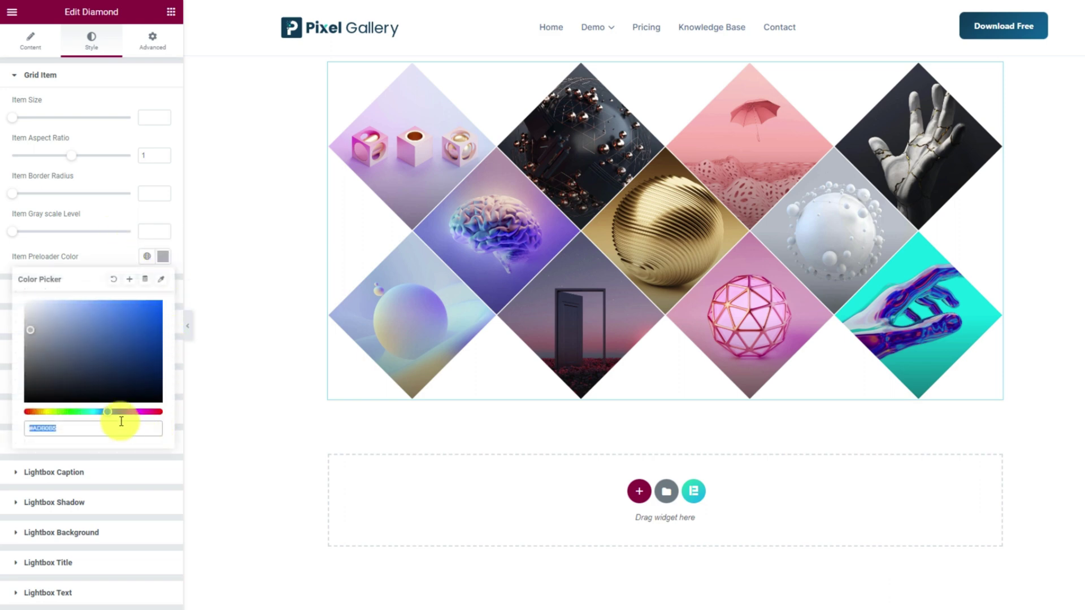
{"action": "left_click", "coordinate": [113, 279]}
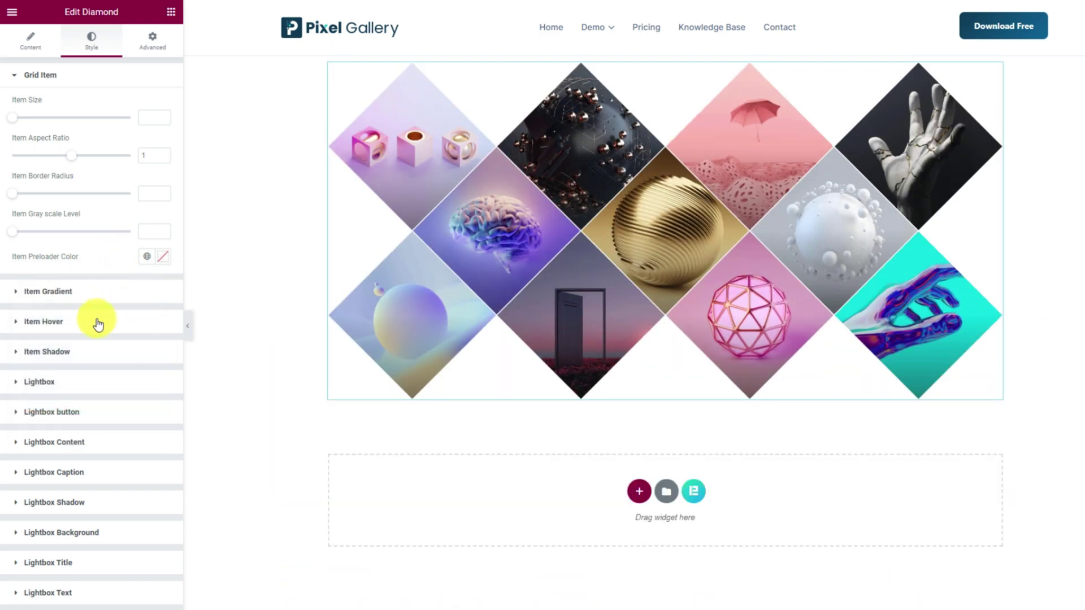
Set the overlay color of the item hover effect to #00416C
{"action": "left_click", "coordinate": [98, 323]}
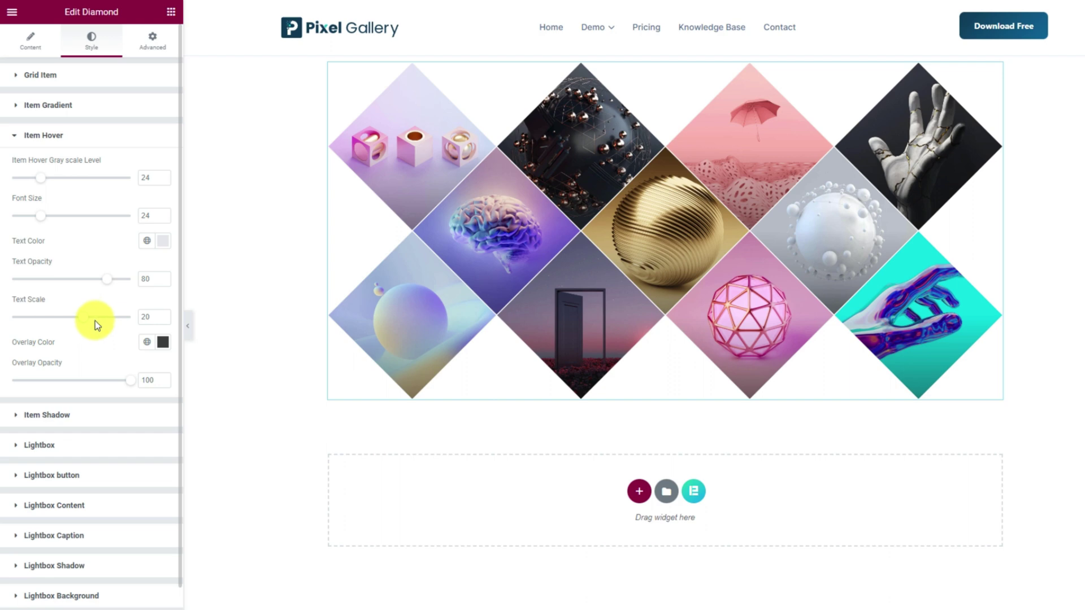
{"action": "left_click", "coordinate": [164, 343]}
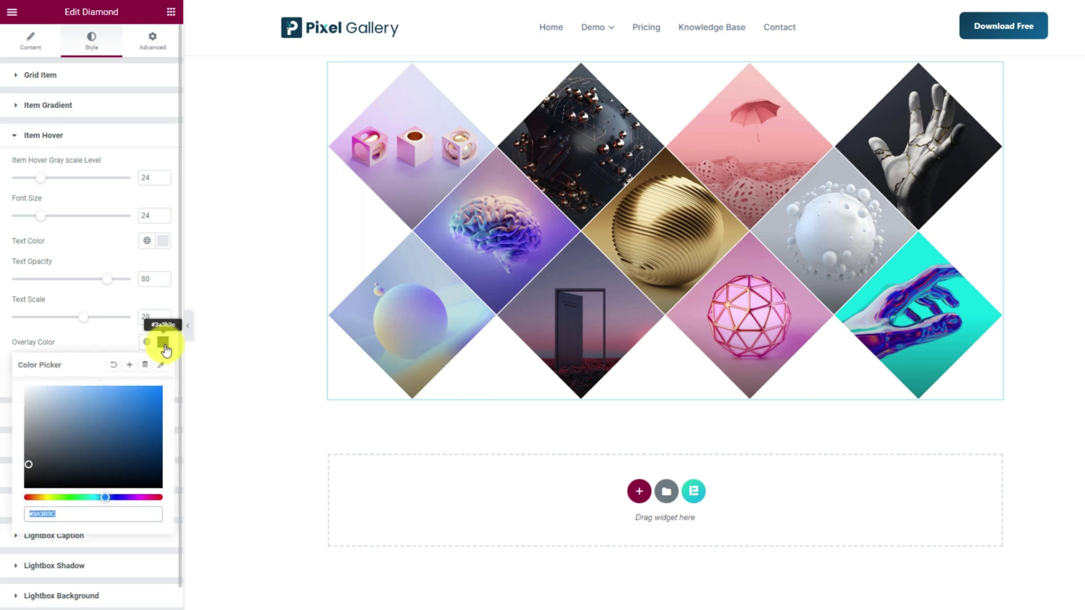
{"action": "type", "text": "#00416C"}
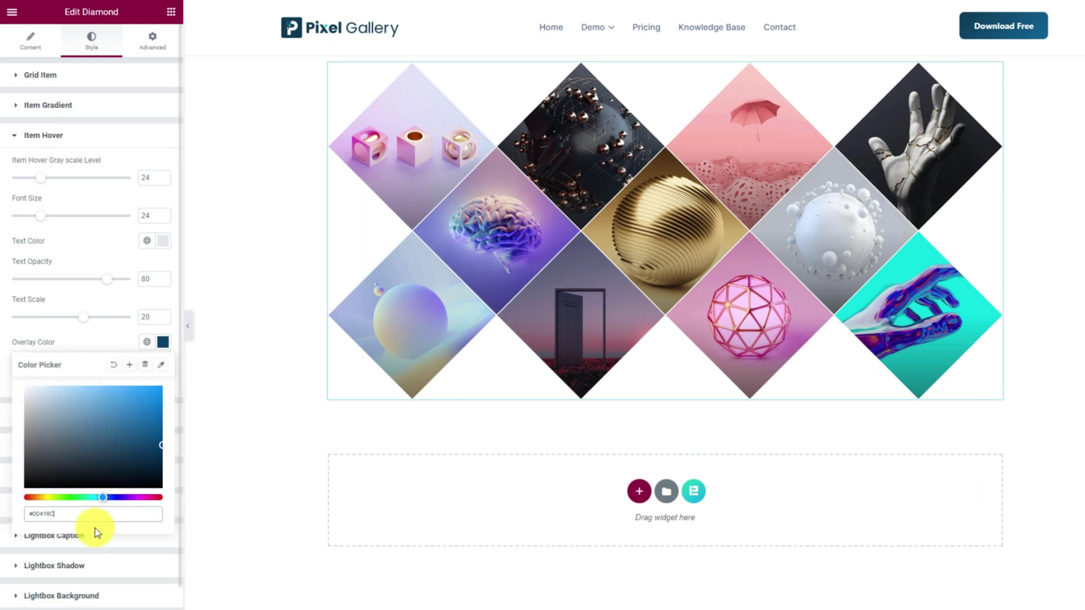
{"action": "left_click", "coordinate": [97, 349]}
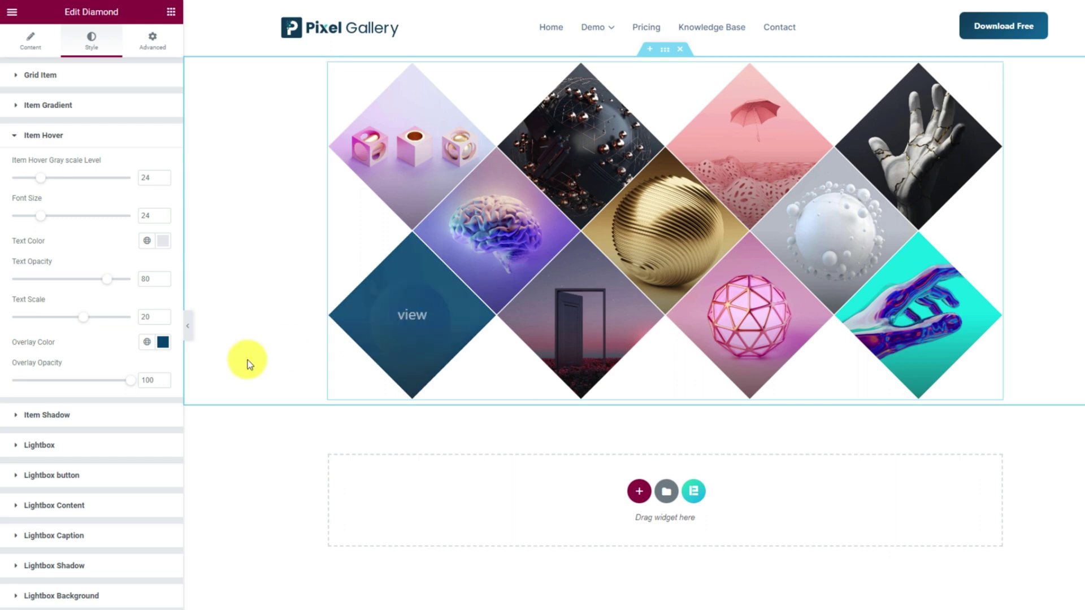
Set the item shadow's vertical offset (OffsetY) to 89
{"action": "left_click", "coordinate": [81, 420]}
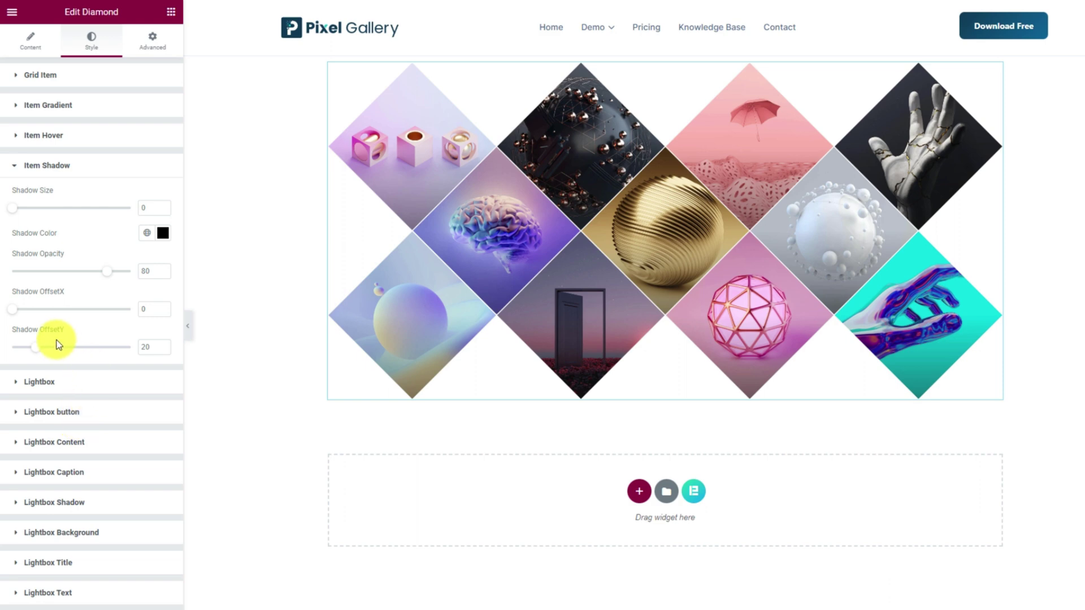
{"action": "left_click", "coordinate": [150, 347]}
{"action": "type", "text": "89"}
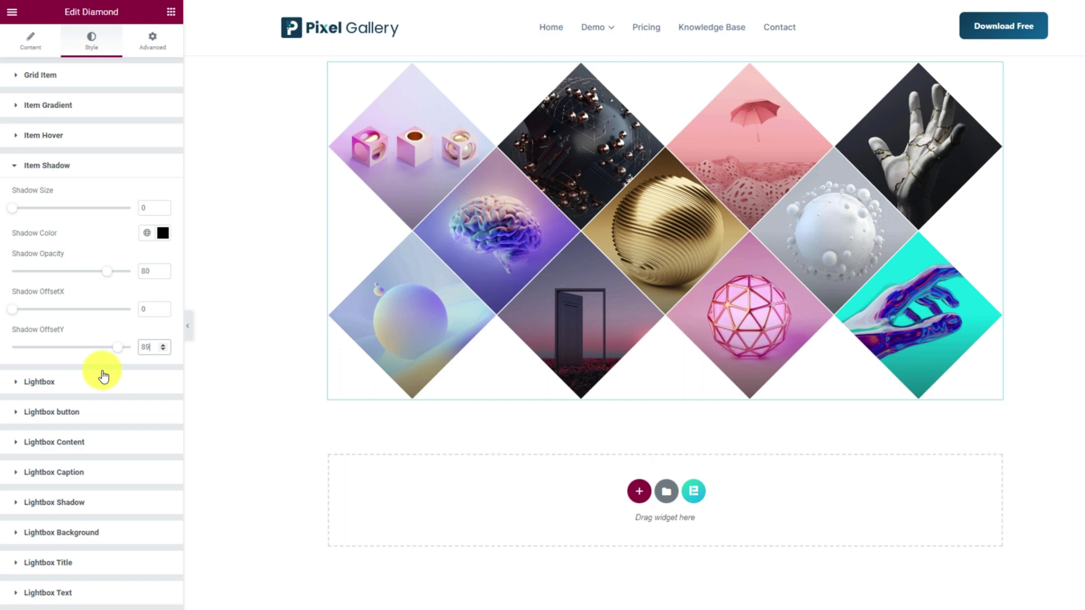
Set the lightbox title's color to black, #000000
{"action": "left_click", "coordinate": [100, 563]}
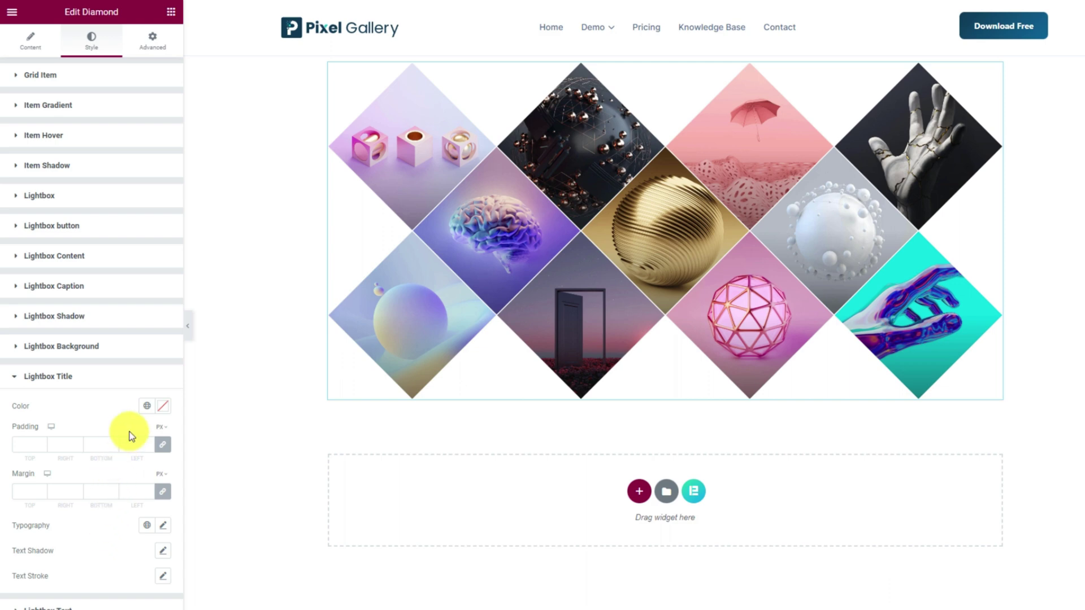
{"action": "left_click", "coordinate": [161, 407]}
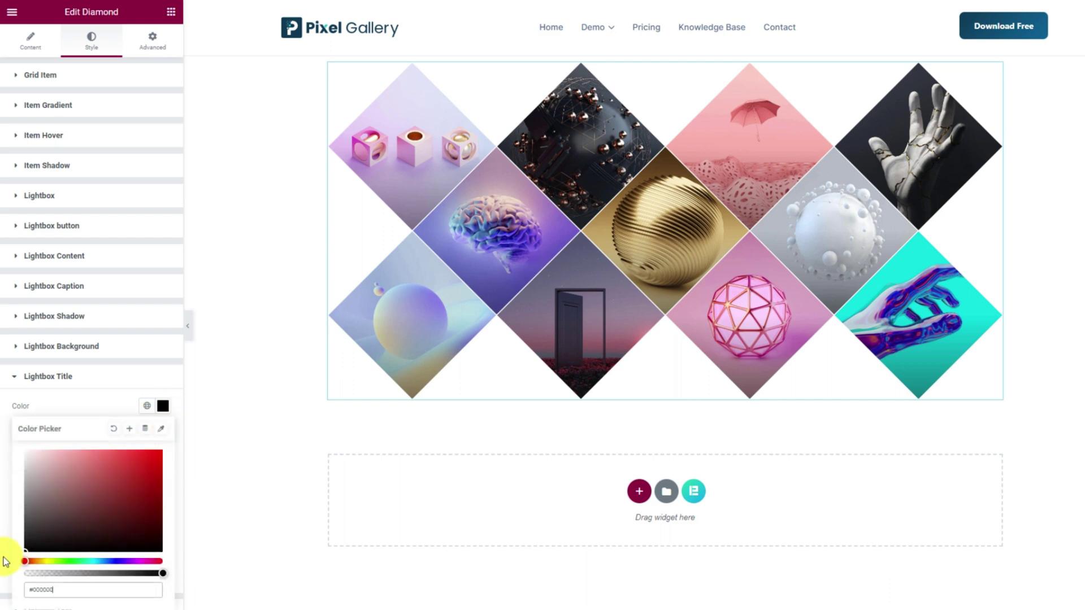
{"action": "left_click", "coordinate": [80, 401]}
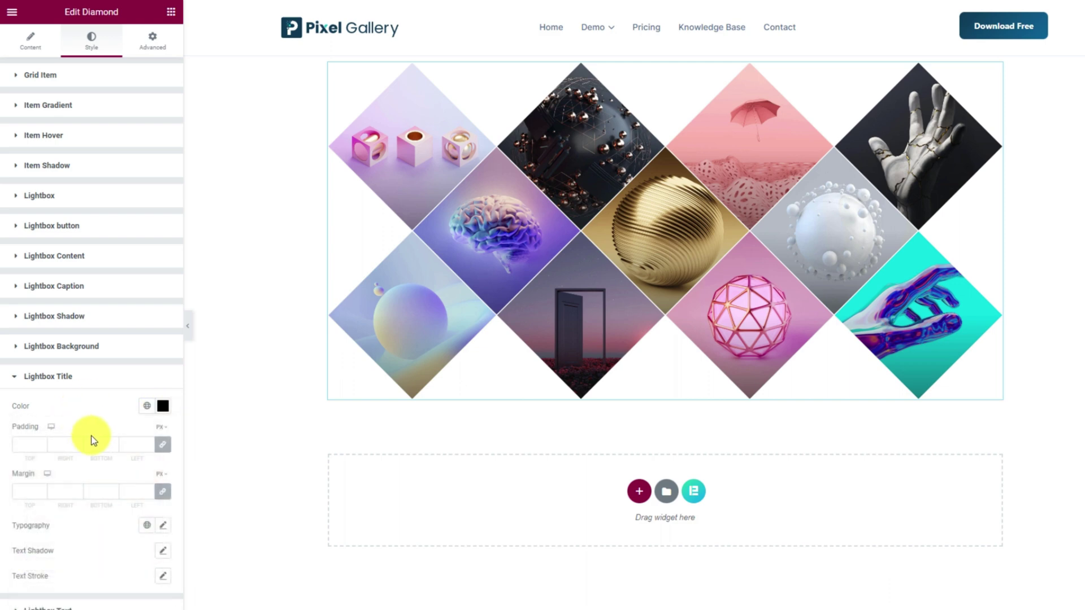
Set the lightbox title's typography to the Nunito family at 32 px and choose its font weight
{"action": "left_click", "coordinate": [162, 525]}
{"action": "scroll", "coordinate": [107, 537], "scroll_direction": "down", "scroll_amount": 4}
{"action": "left_click", "coordinate": [120, 357]}
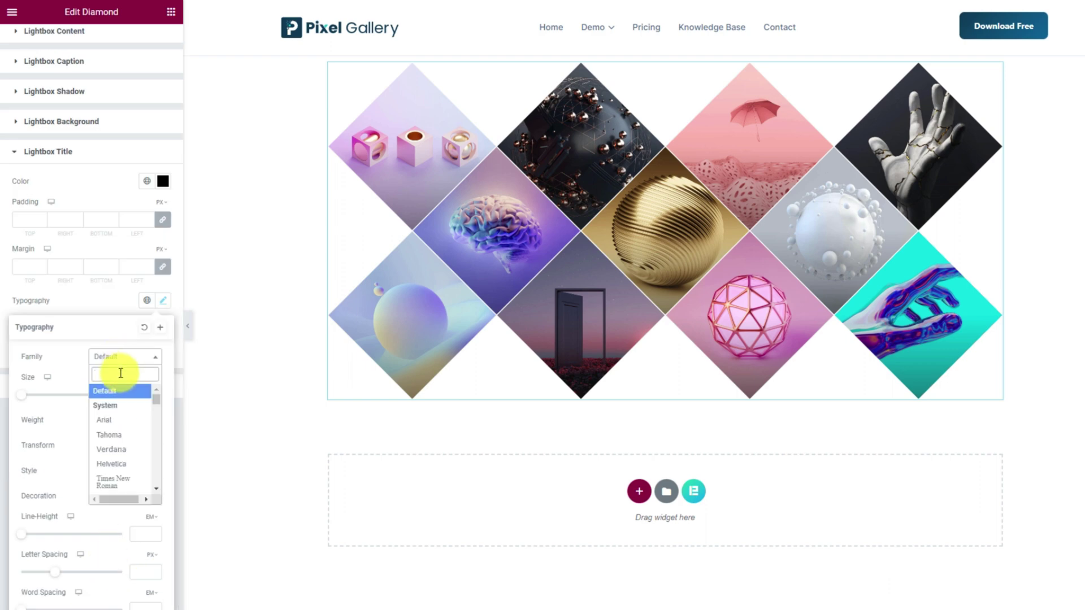
{"action": "type", "text": "nun"}
{"action": "left_click", "coordinate": [116, 406]}
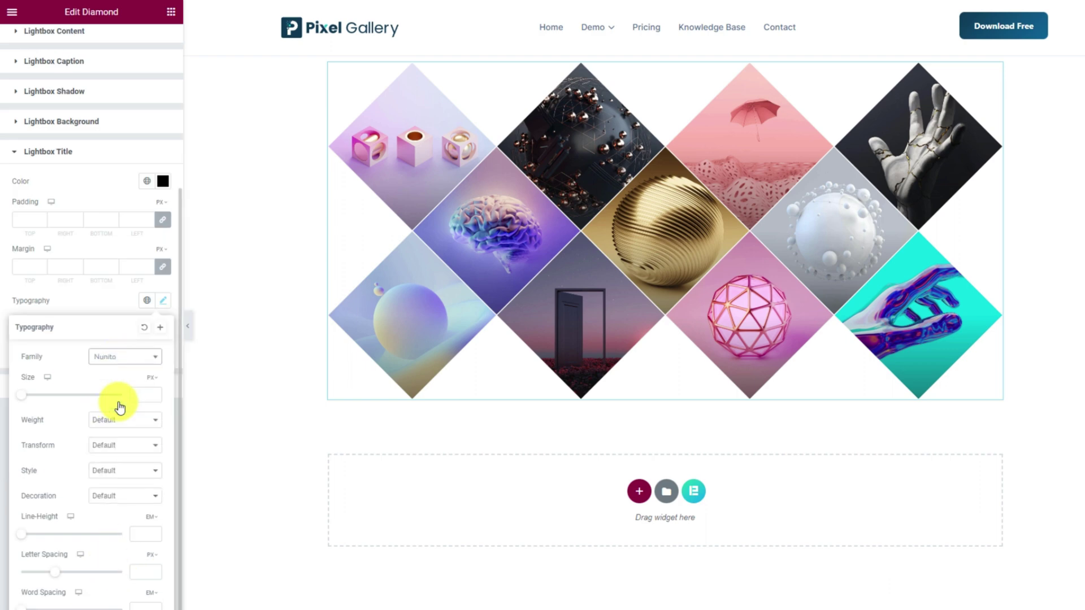
{"action": "left_click", "coordinate": [141, 394]}
{"action": "type", "text": "32"}
{"action": "left_click", "coordinate": [122, 418]}
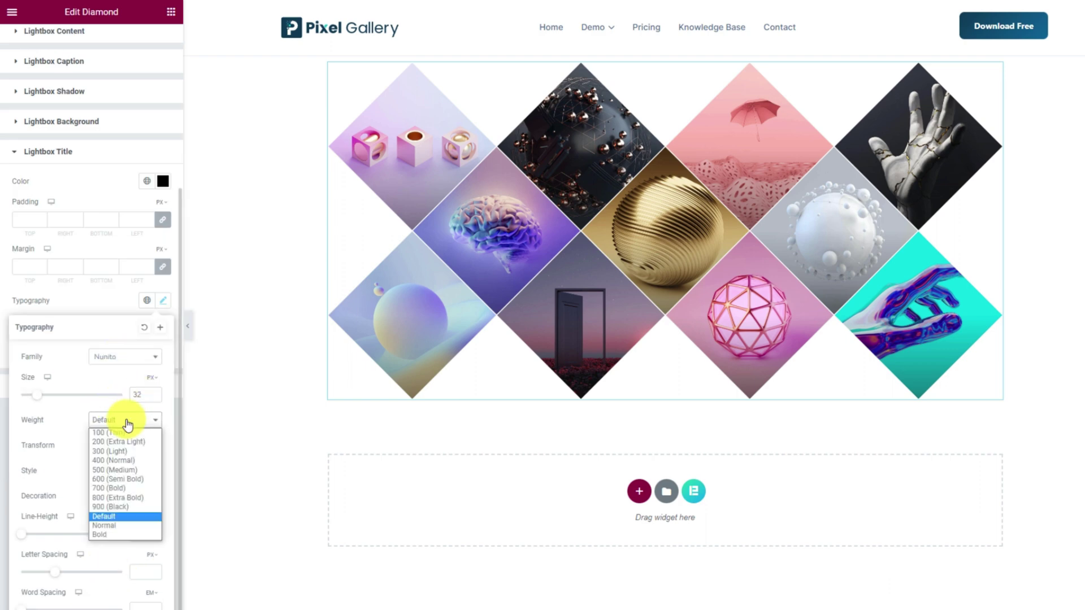
{"action": "left_click", "coordinate": [111, 484]}
{"action": "left_click", "coordinate": [96, 302]}
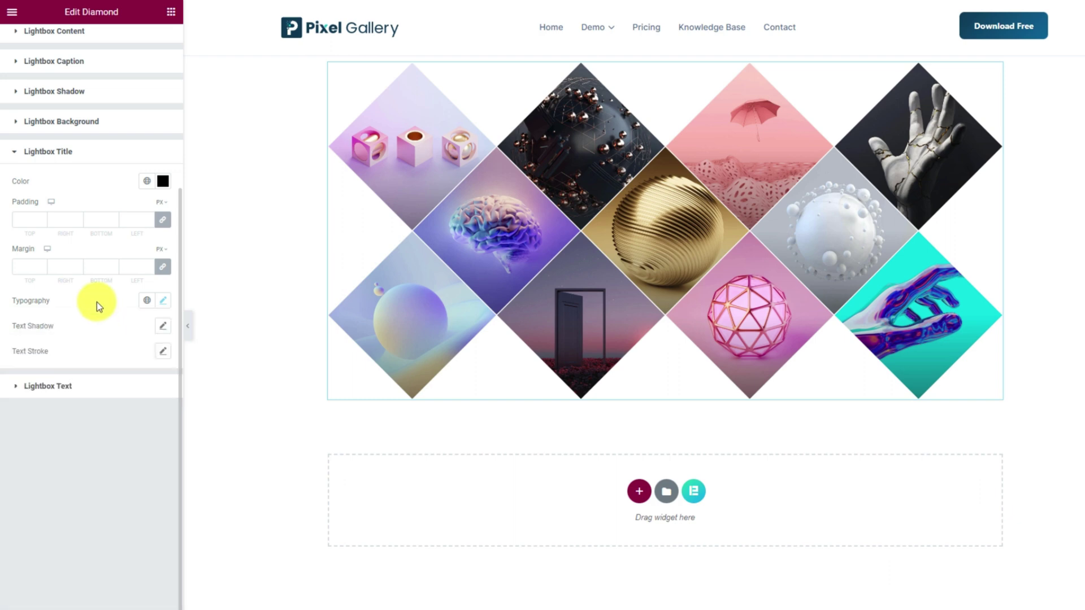
Set the lightbox text's typography to the Nunito family, size 16 px and weight 400 (Normal)
{"action": "left_click", "coordinate": [86, 386]}
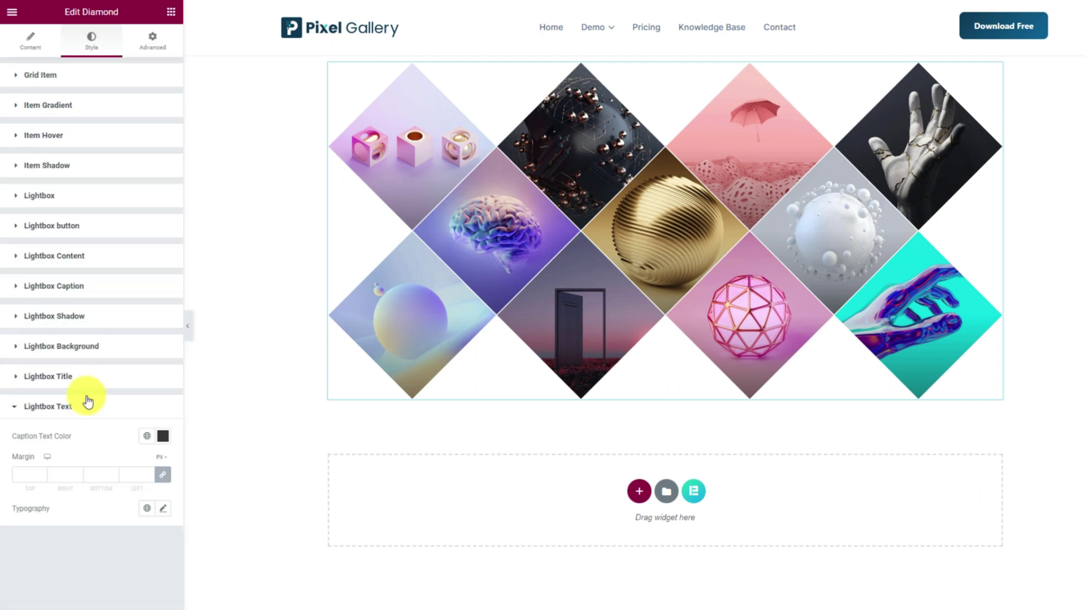
{"action": "left_click", "coordinate": [163, 508]}
{"action": "left_click", "coordinate": [113, 565]}
{"action": "type", "text": "nuni"}
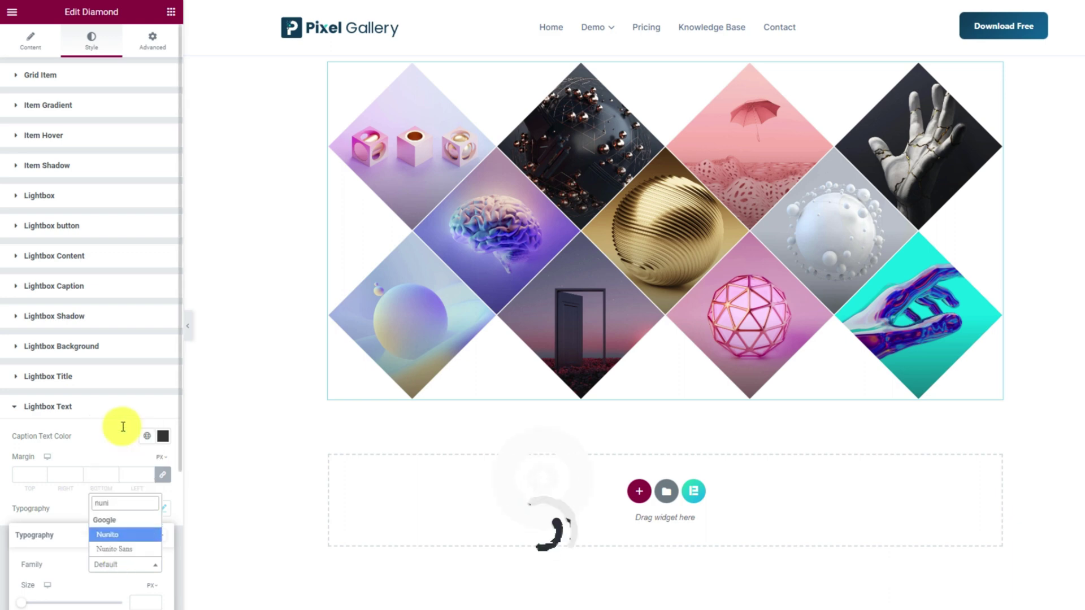
{"action": "left_click", "coordinate": [116, 534]}
{"action": "scroll", "coordinate": [121, 537], "scroll_direction": "down", "scroll_amount": 4}
{"action": "left_click", "coordinate": [135, 396]}
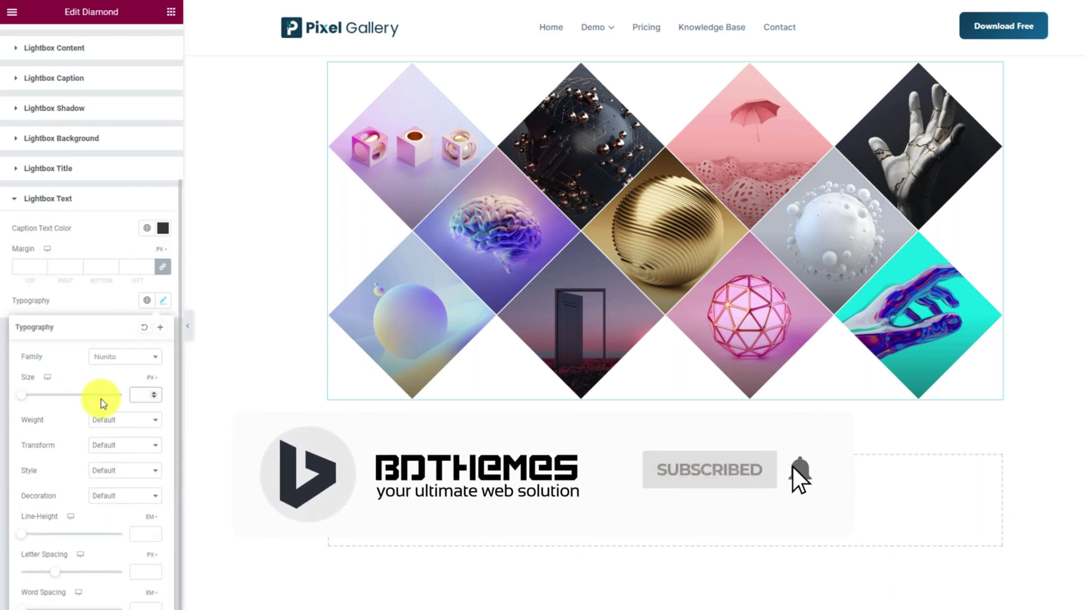
{"action": "type", "text": "16"}
{"action": "left_click", "coordinate": [109, 425]}
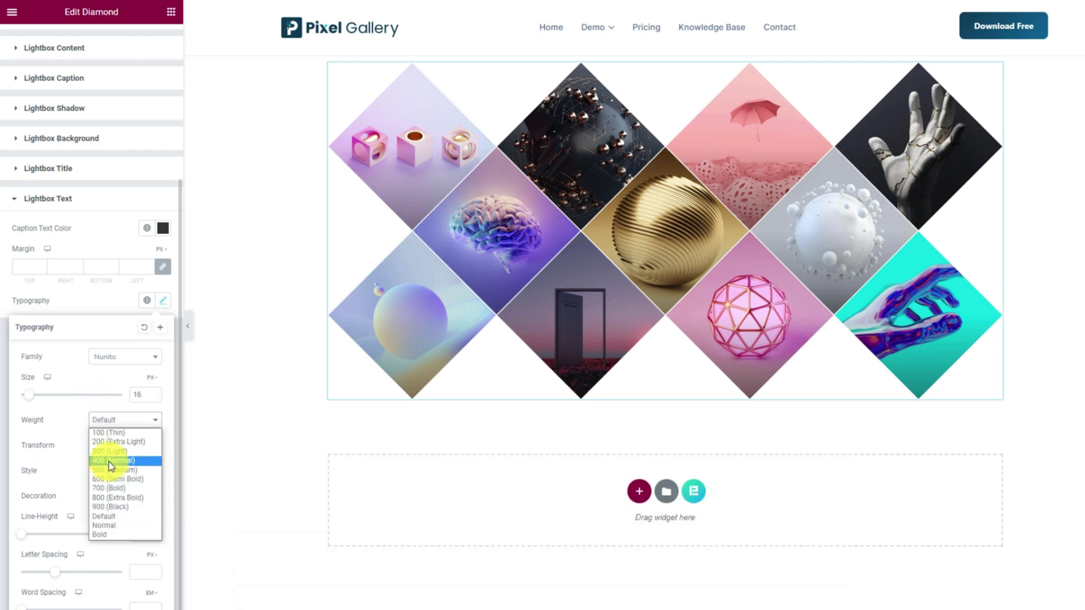
{"action": "left_click", "coordinate": [109, 461]}
Set the lightbox text's line height to 1.5 em and close its typography settings
{"action": "left_click", "coordinate": [25, 536]}
{"action": "left_click_drag", "start_coordinate": [25, 540], "coordinate": [36, 540]}
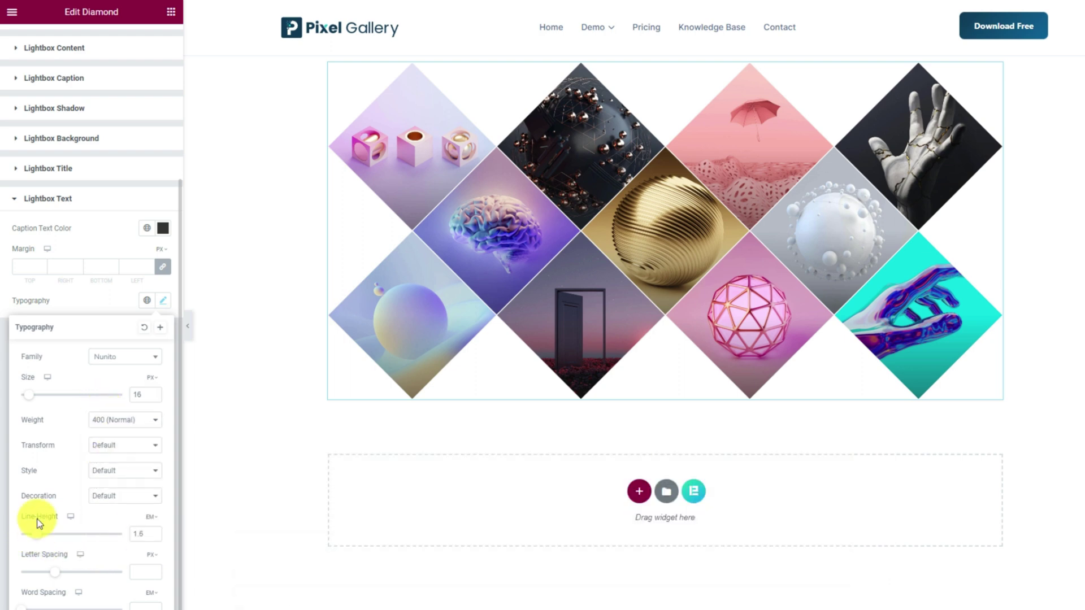
{"action": "left_click", "coordinate": [83, 299]}
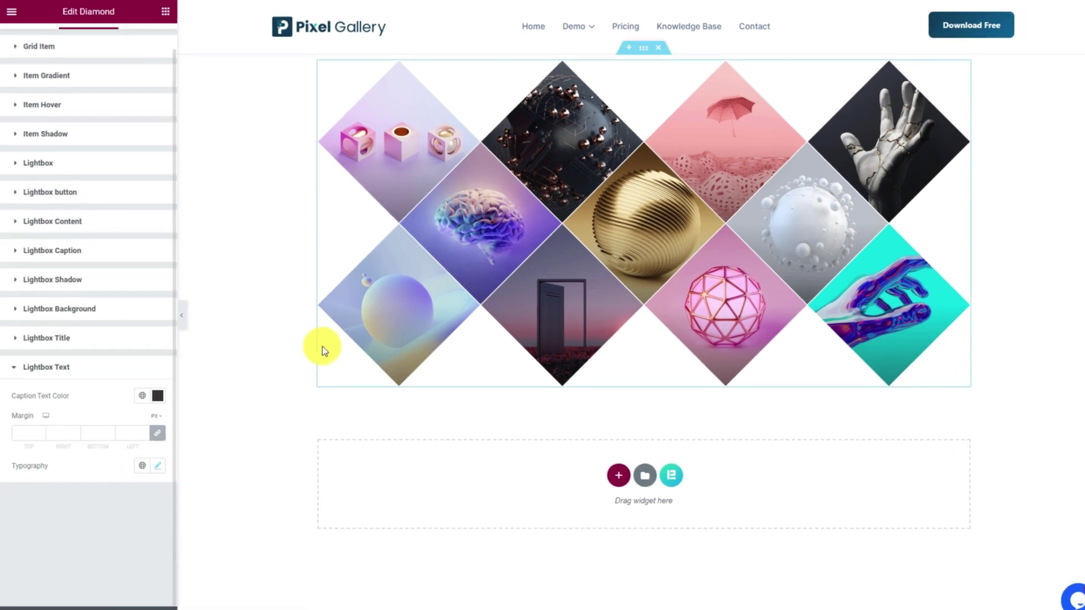
Hide the editing panel, preview the golden ball image in the lightbox, advance through the following images and close the lightbox
{"action": "left_click", "coordinate": [188, 326]}
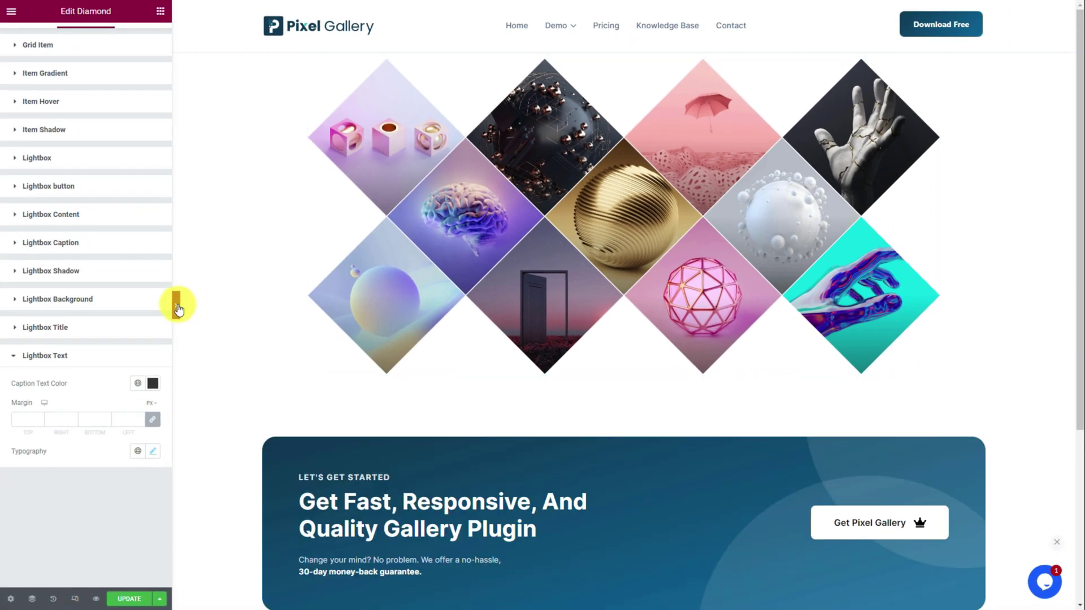
{"action": "left_click", "coordinate": [177, 305]}
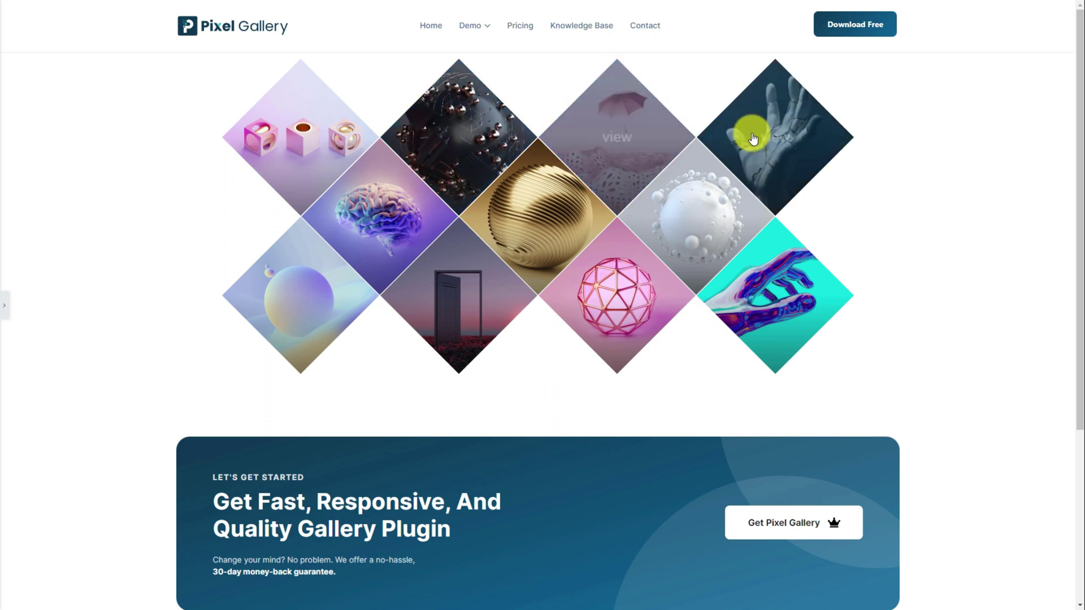
{"action": "left_click", "coordinate": [541, 222]}
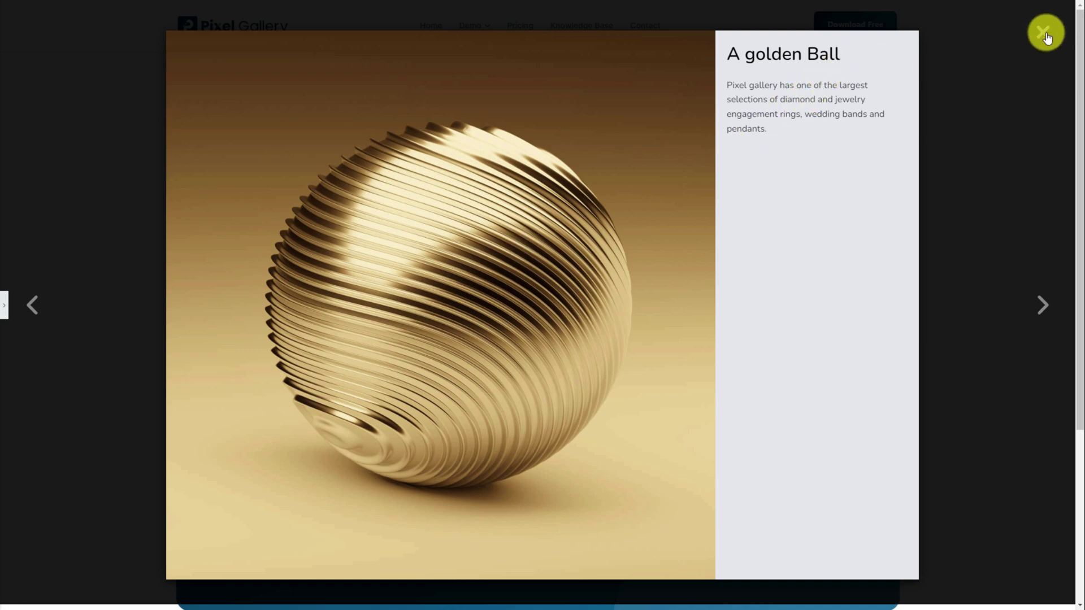
{"action": "left_click", "coordinate": [1050, 307]}
{"action": "left_click", "coordinate": [1051, 310]}
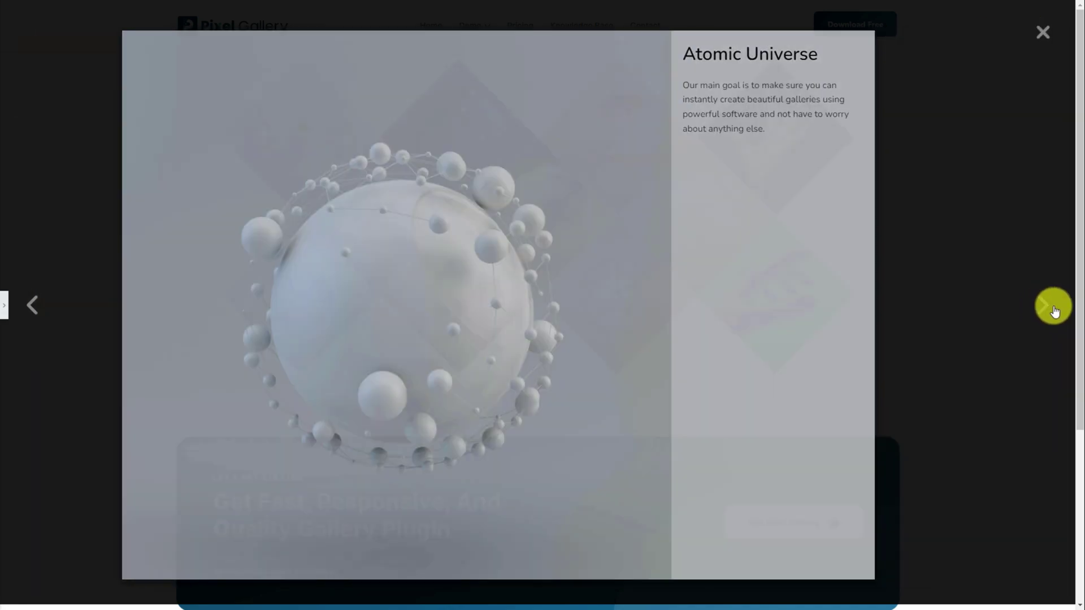
{"action": "key", "text": "Escape"}
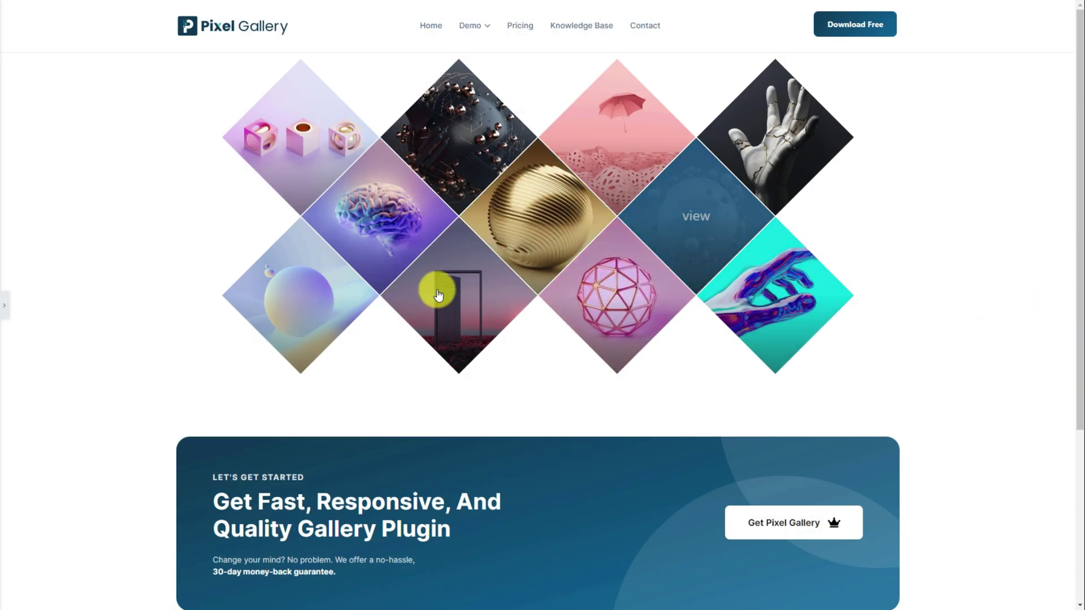
Open the "Galaxy within" image in the lightbox and browse forward through the gallery to "Morphemic Touch"
{"action": "left_click", "coordinate": [318, 304]}
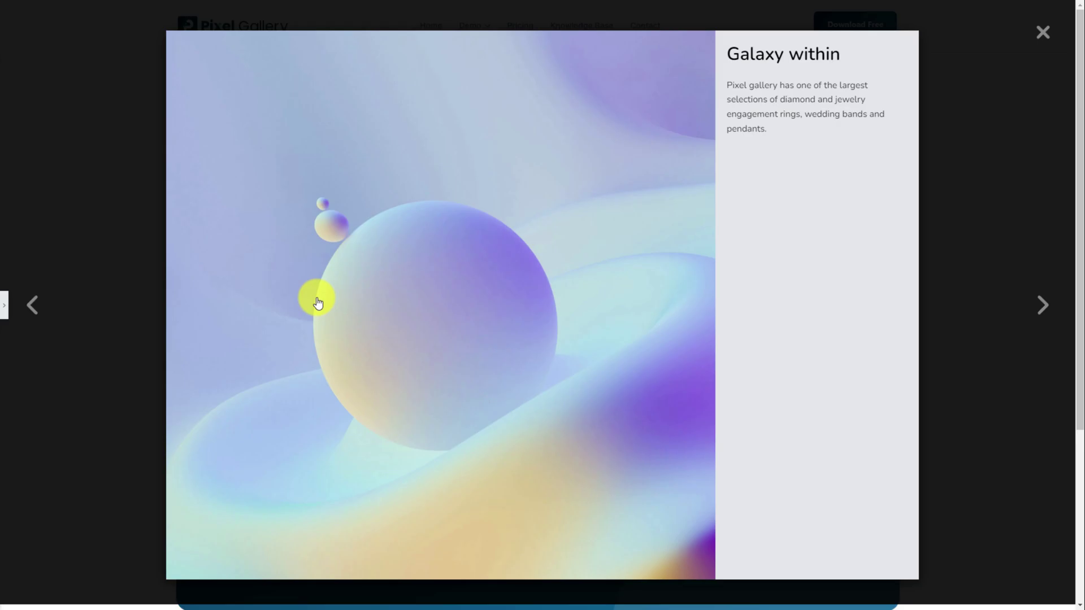
{"action": "left_click", "coordinate": [1049, 315]}
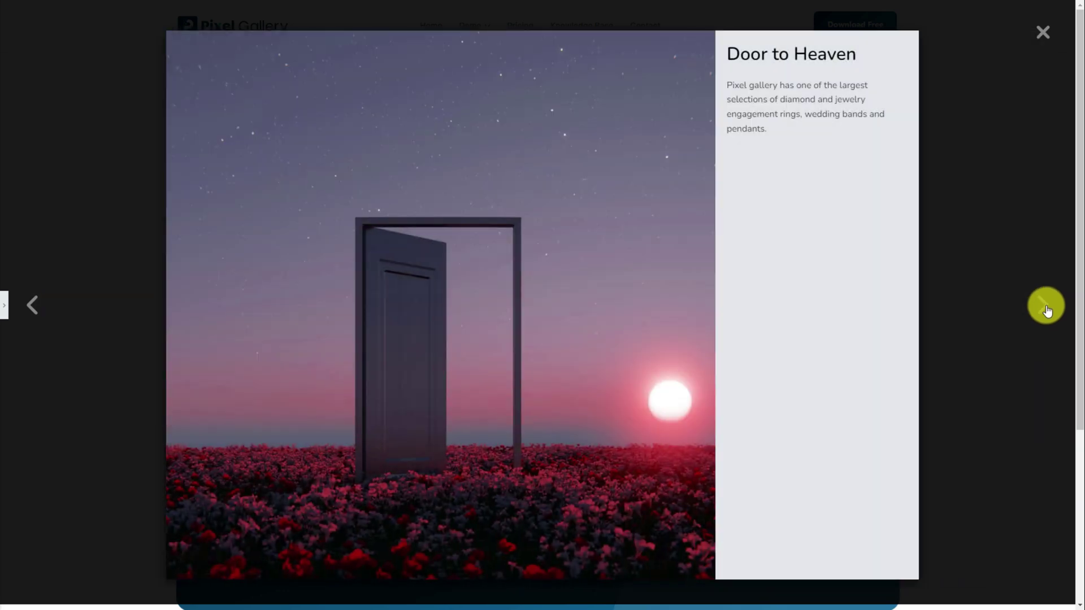
{"action": "left_click", "coordinate": [1048, 310]}
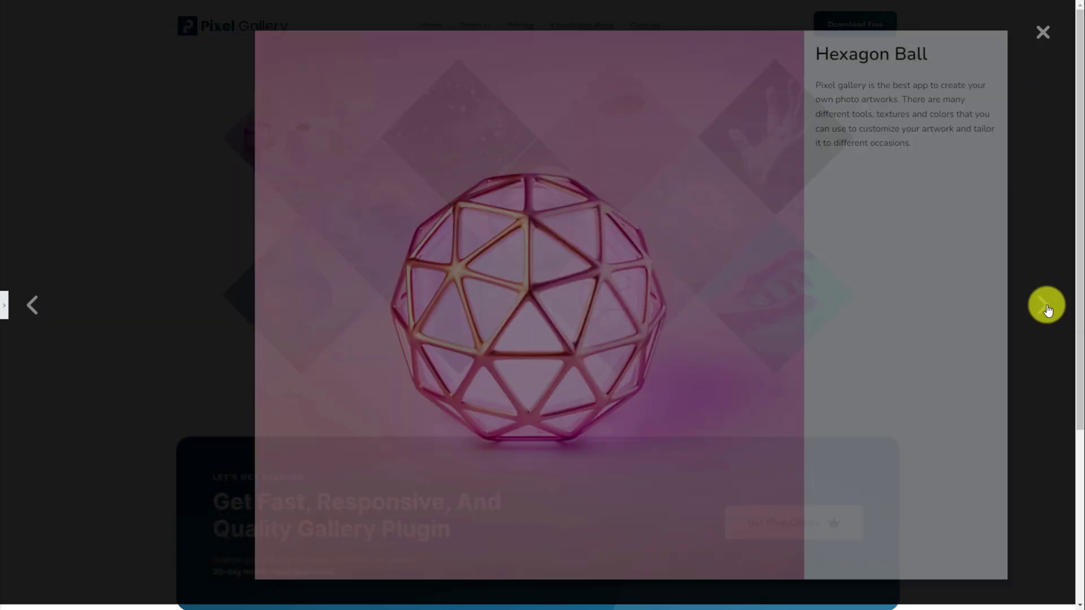
{"action": "left_click", "coordinate": [1048, 311]}
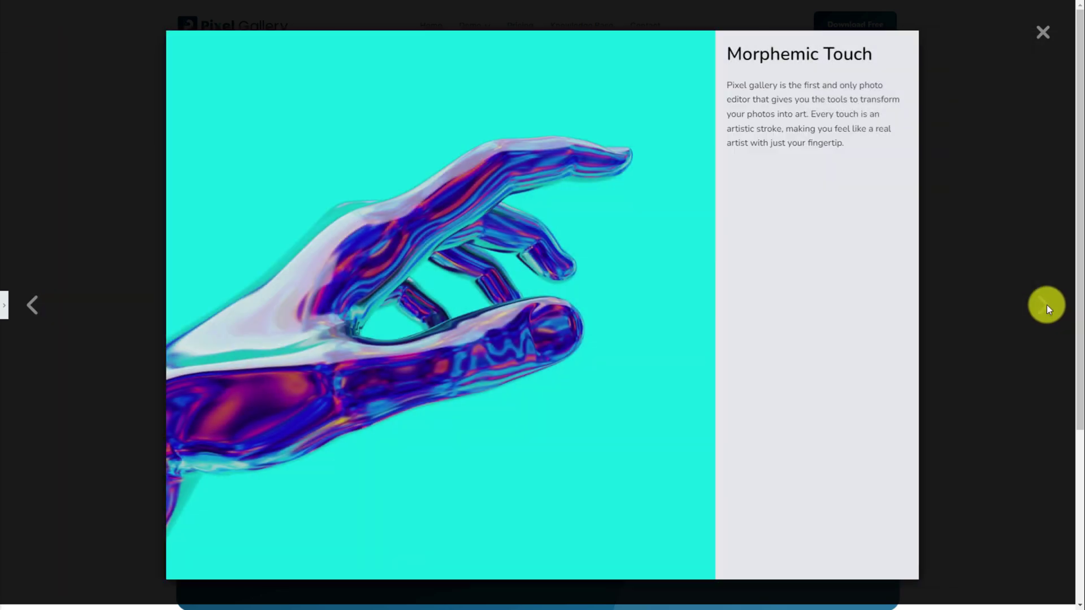